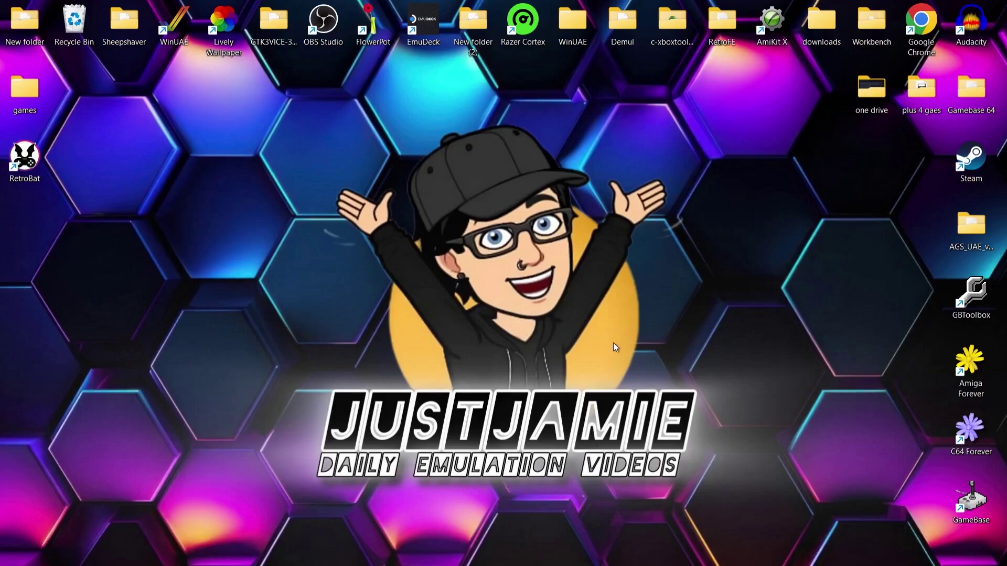
Step: Download RetroBat-v6.0.0-stable-win64-setup.exe from the RetroBat website's itch.io page without making a contribution
left_click(555, 557)
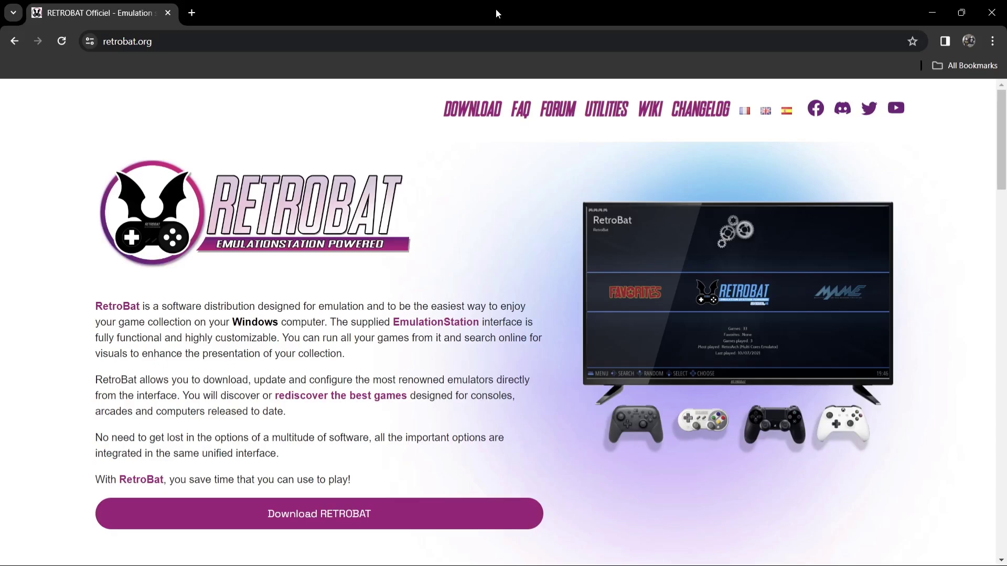
left_click(301, 522)
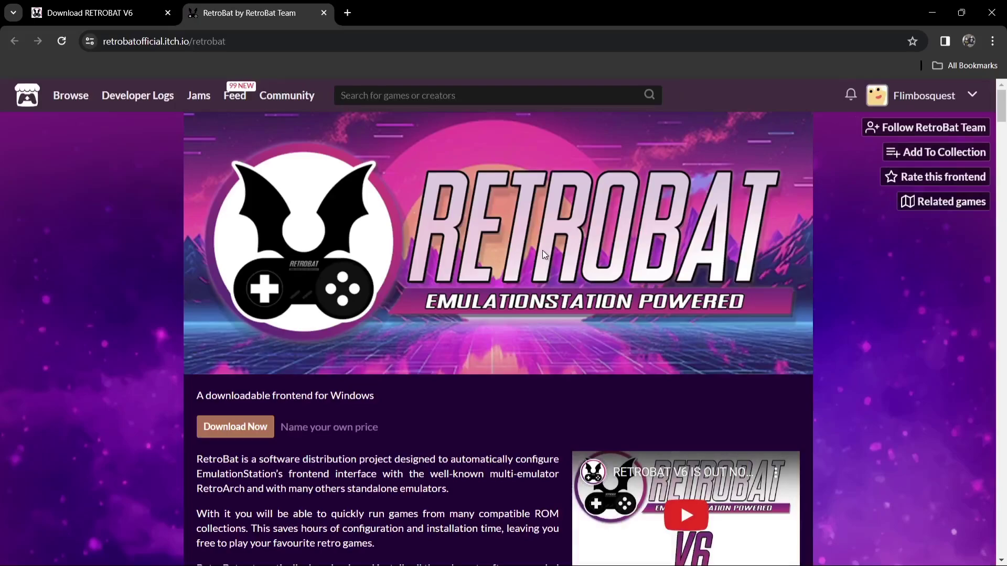
left_click(250, 428)
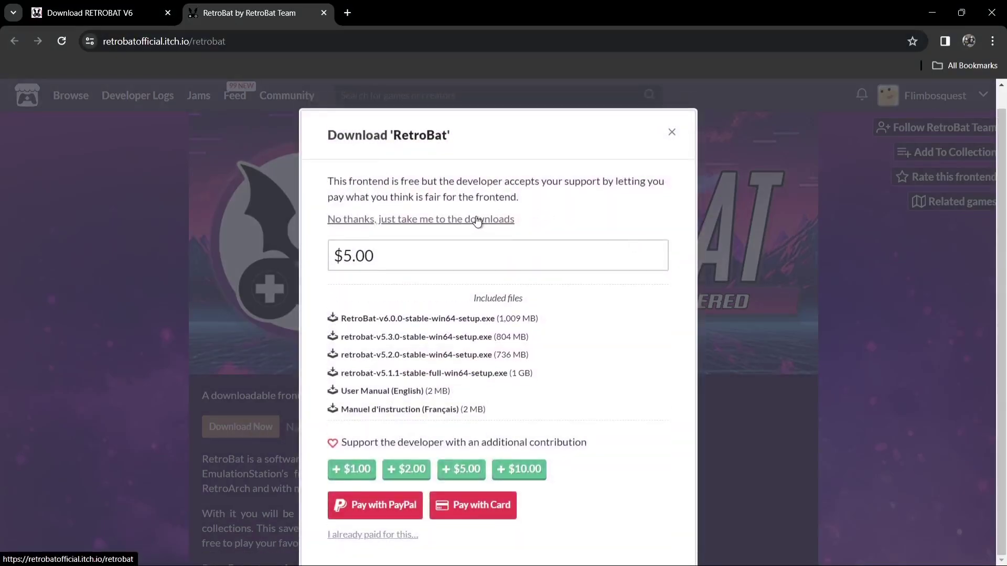
left_click(477, 220)
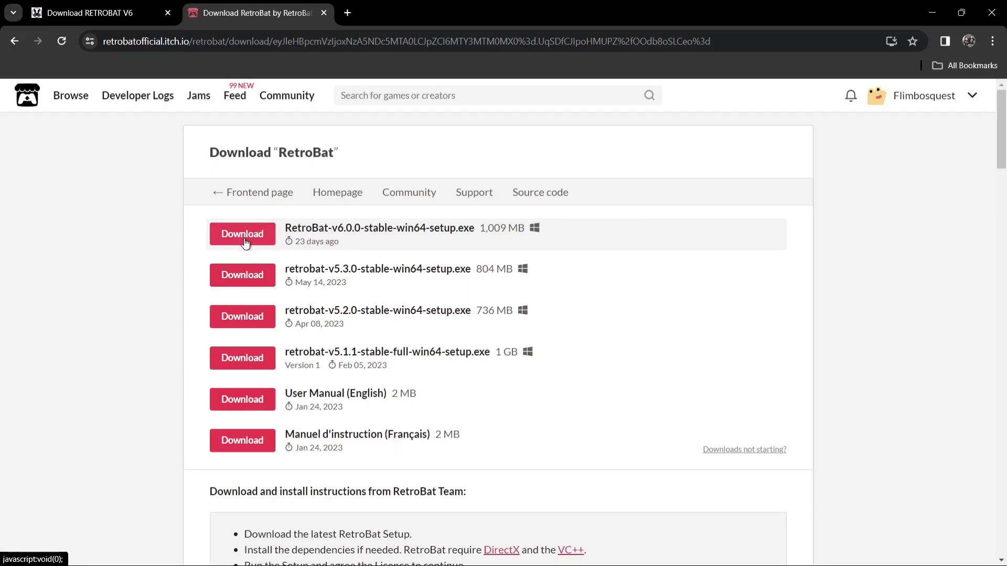
left_click(245, 243)
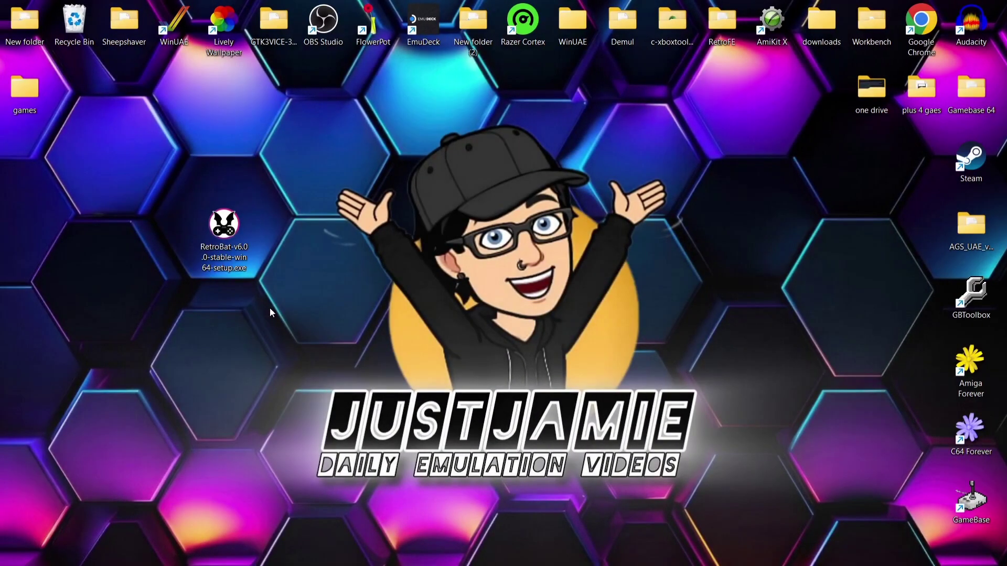
Step: Run the downloaded RetroBat setup file in English and accept the license agreement
double_click(216, 237)
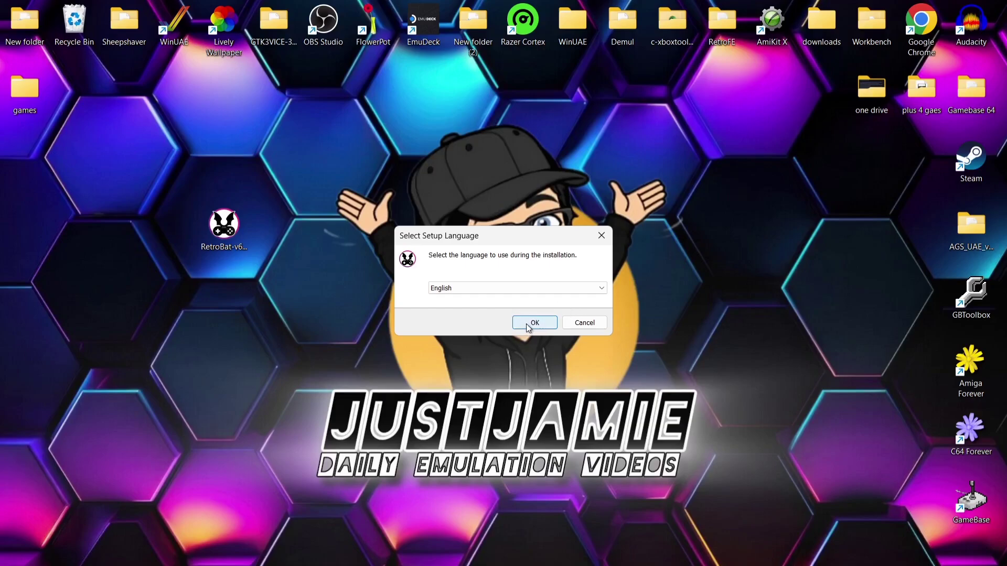
left_click(528, 326)
left_click(603, 417)
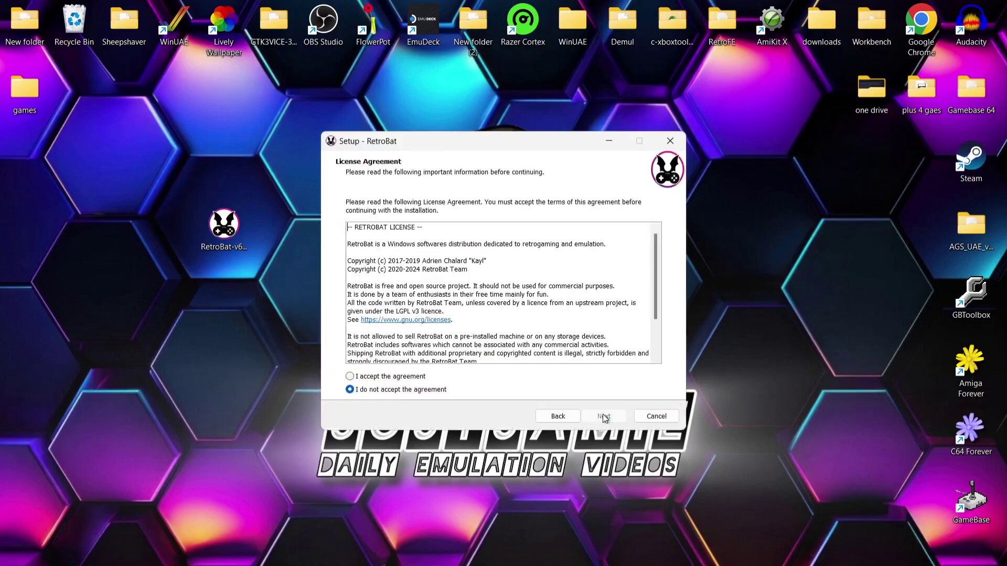
left_click(398, 377)
left_click(602, 420)
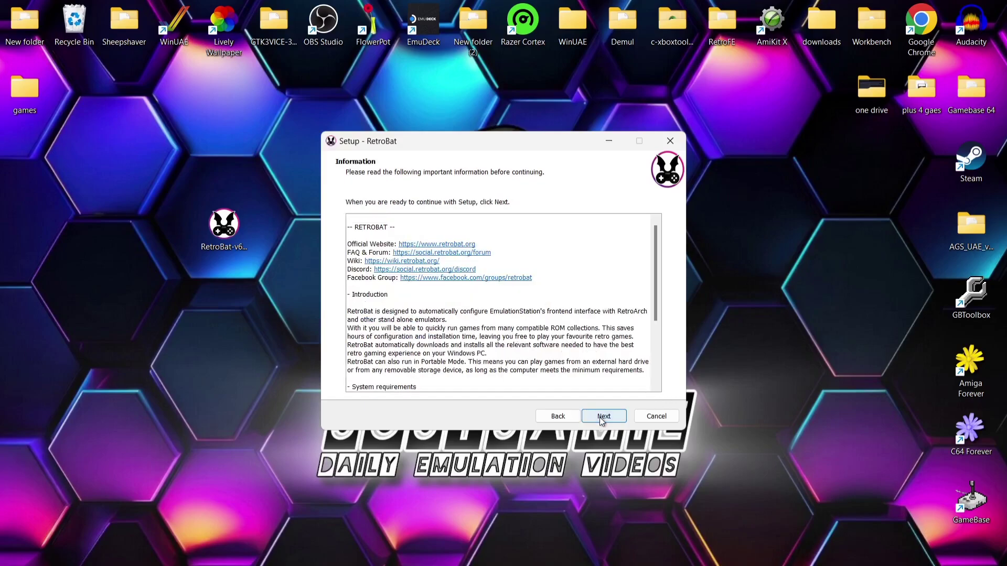
Step: Install RetroBat into C:\RetroBat with a desktop shortcut, and delete the setup file from the desktop
left_click(605, 417)
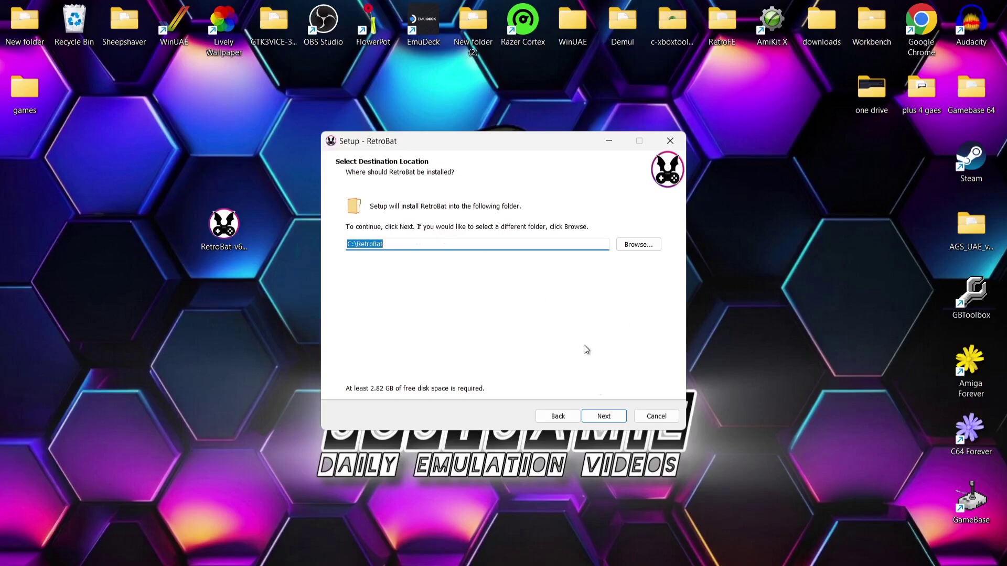
left_click(604, 416)
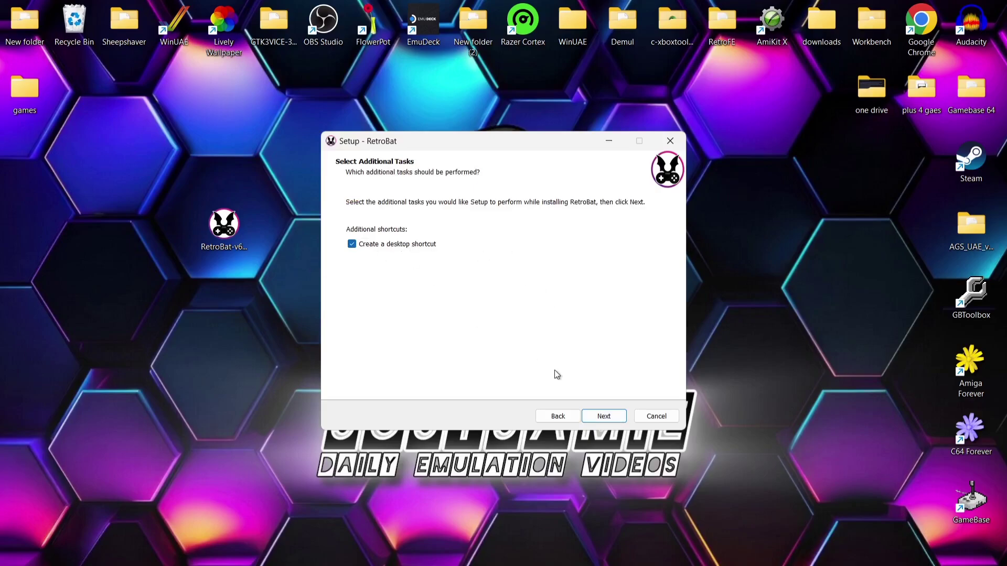
left_click(607, 419)
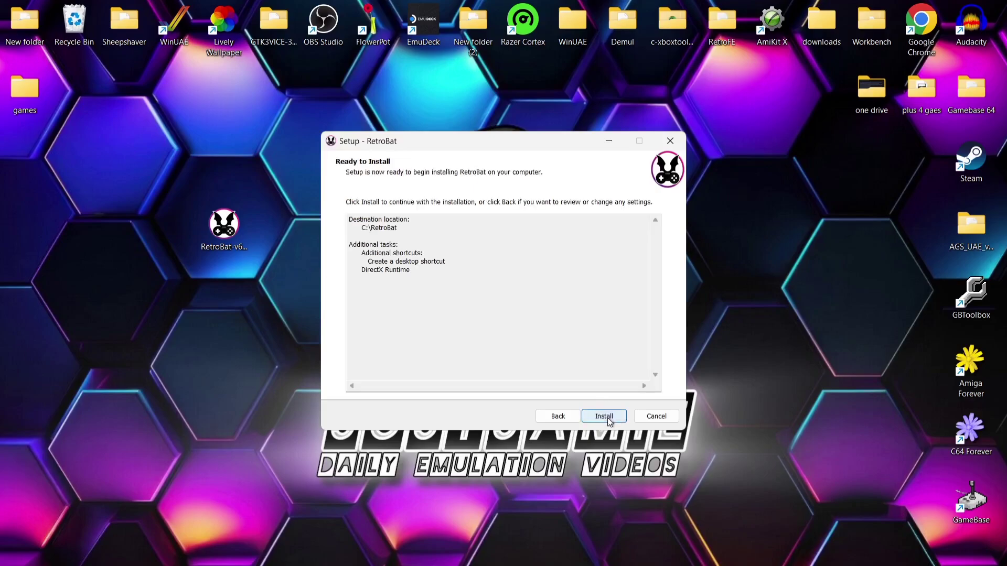
left_click(608, 419)
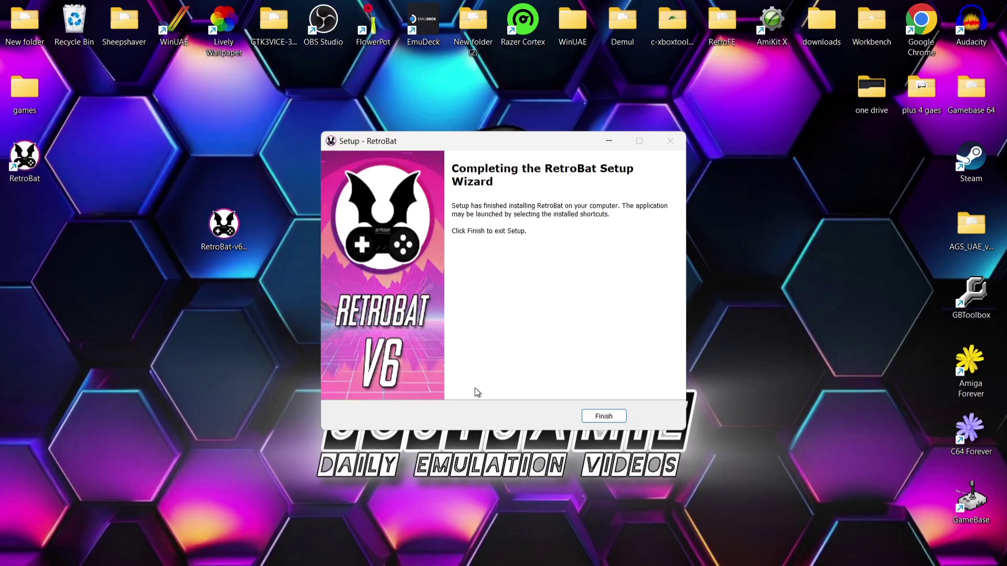
left_click(603, 417)
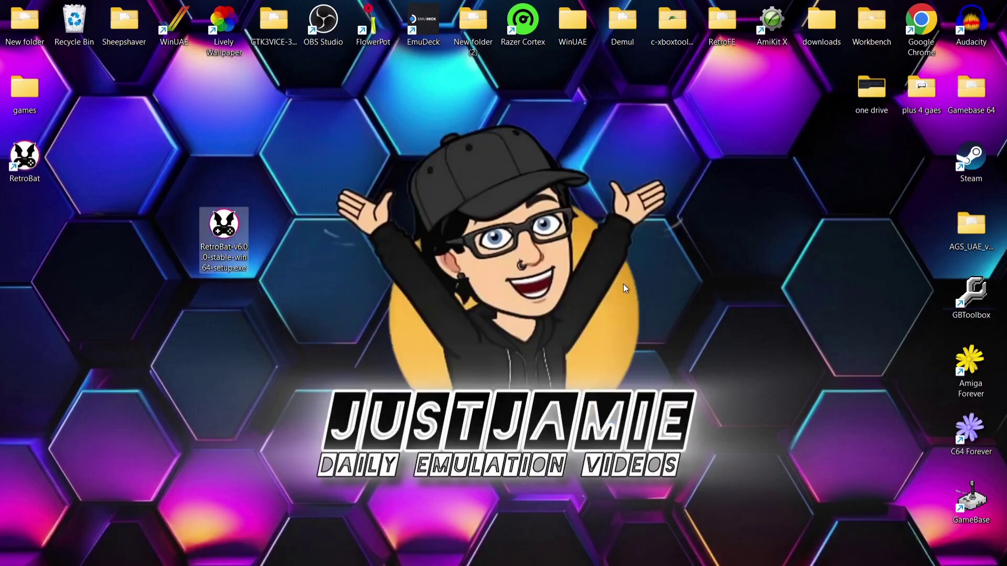
right_click(234, 230)
left_click(353, 239)
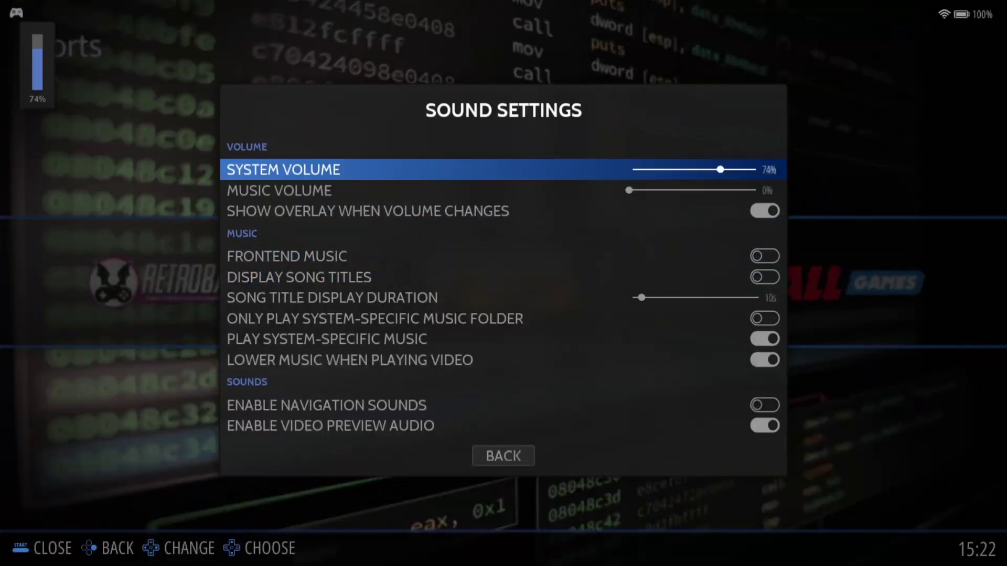
Step: Close RetroBat's sound settings and open the RetroBat system with its list of emulators
key("Escape")
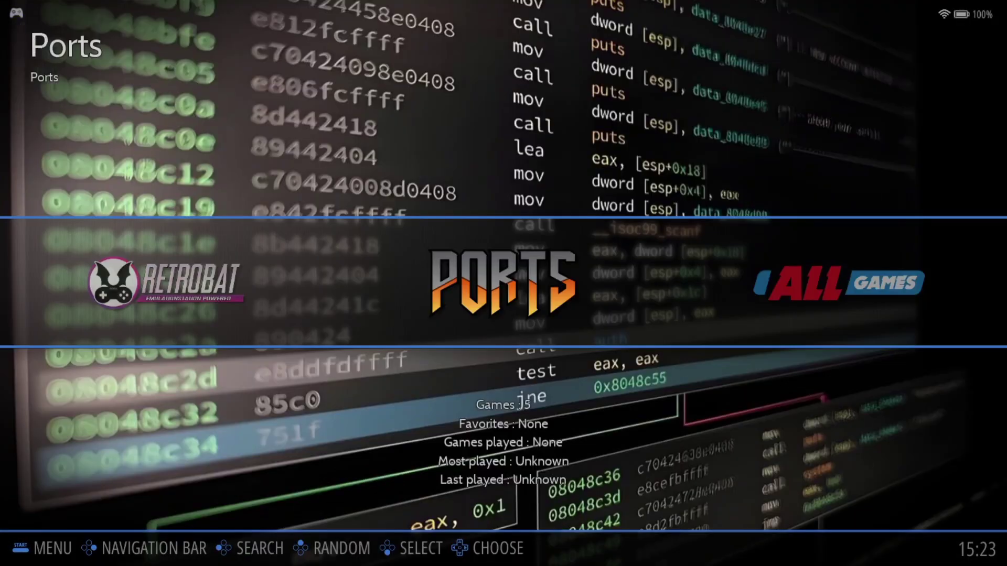
key("Left")
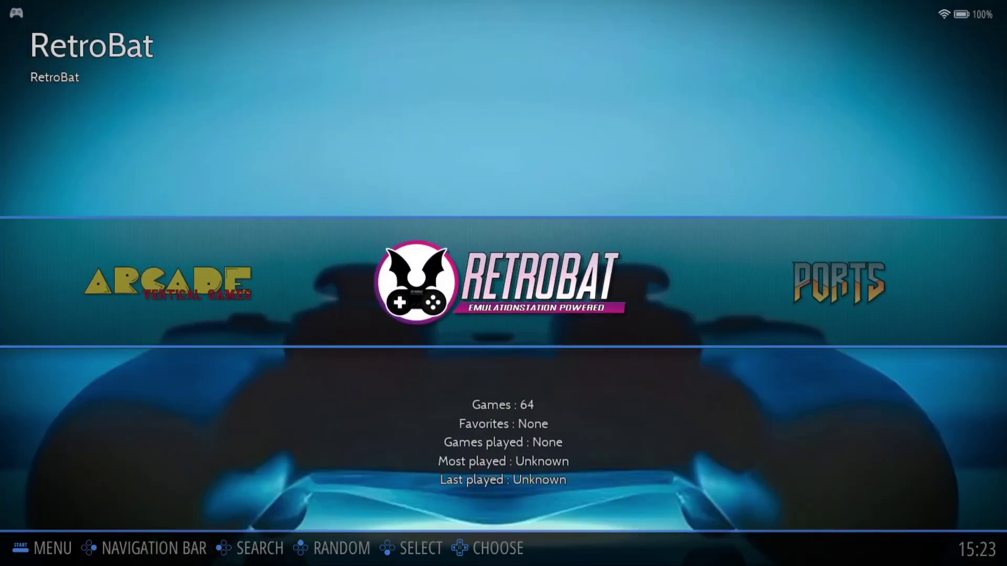
key("Return")
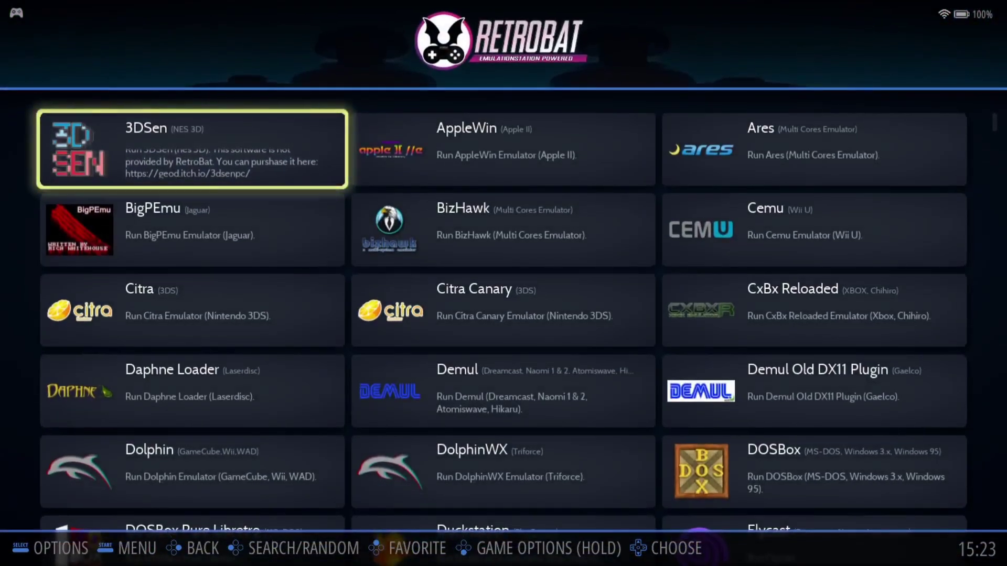
Step: Launch Supermodel (MODEL 3) from the emulator list and agree to install it
key("Down")
key("Down")
key("Down")
key("Down")
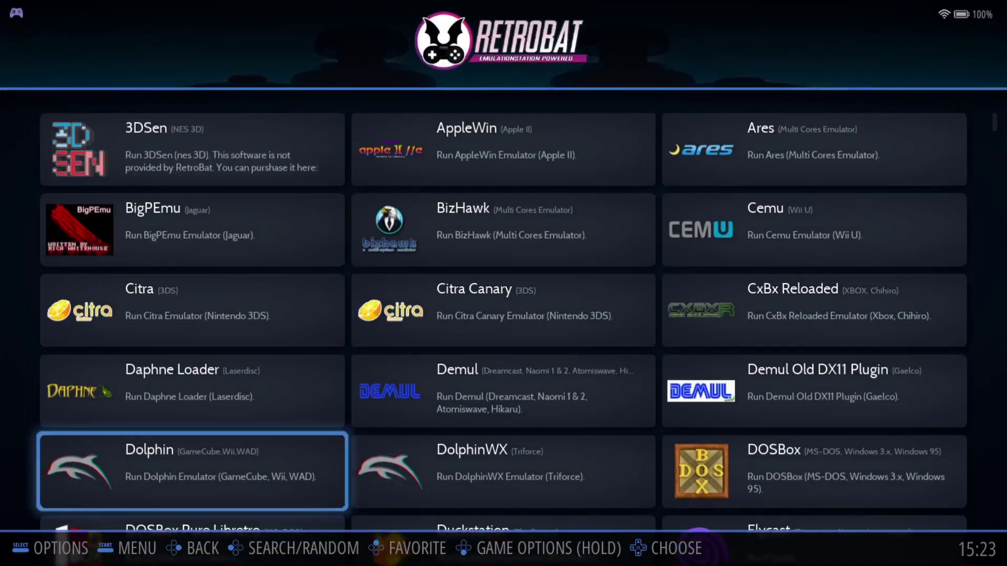
key("Down")
key("Down")
key("Down")
key("Down")
key("Down")
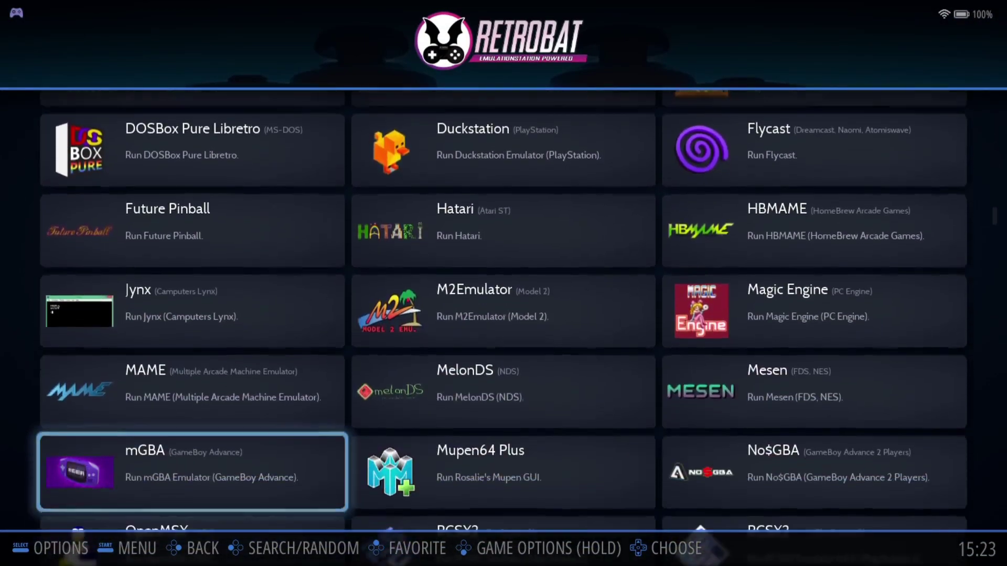
key("Down")
key("Down")
key("Down")
key("Down")
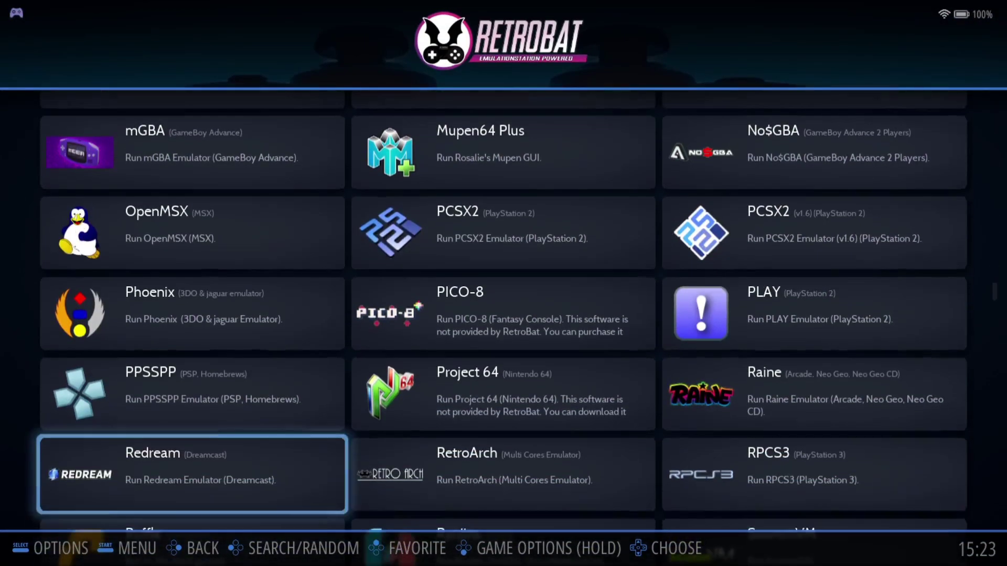
key("Down")
key("Down")
key("Down")
key("Down")
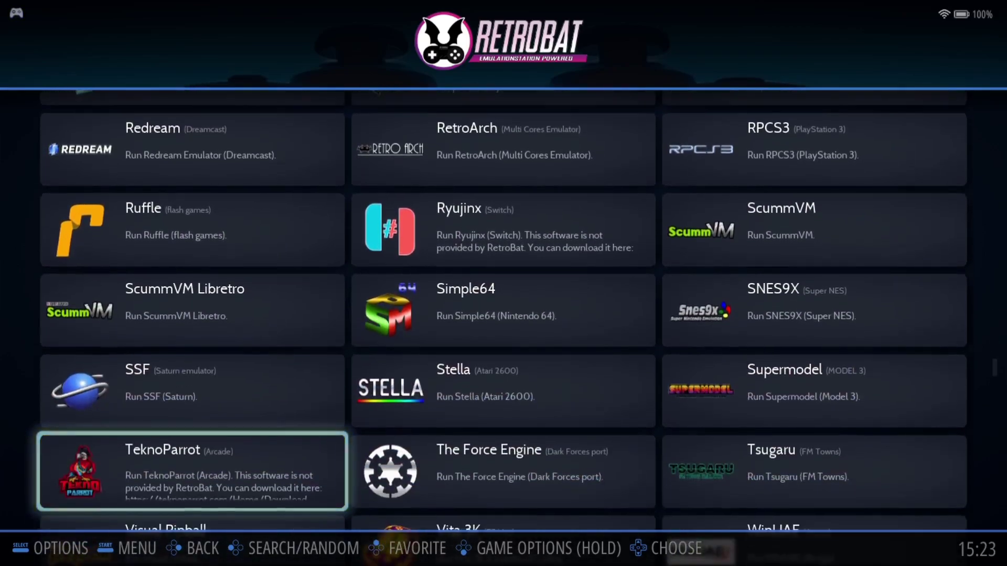
key("Left")
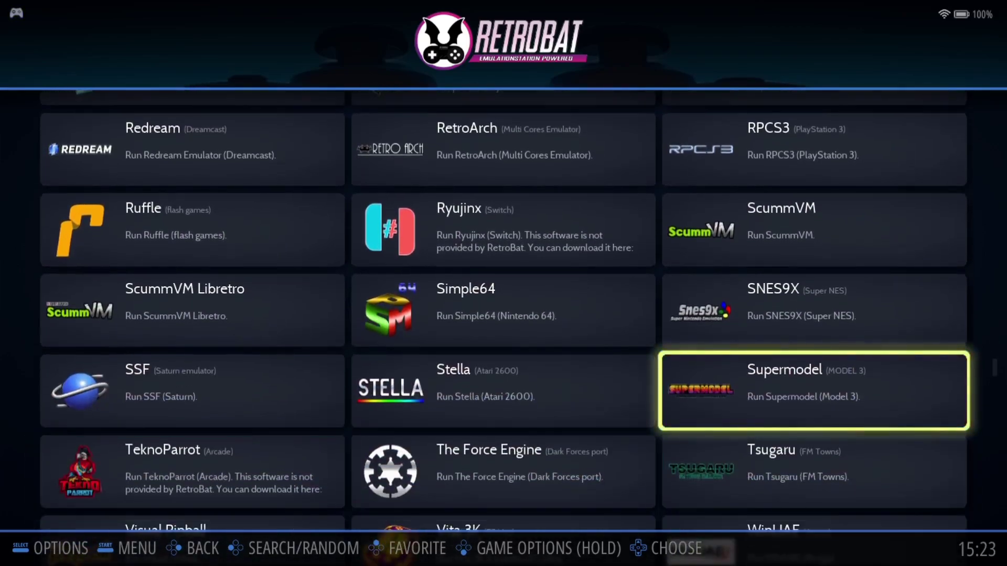
key("Return")
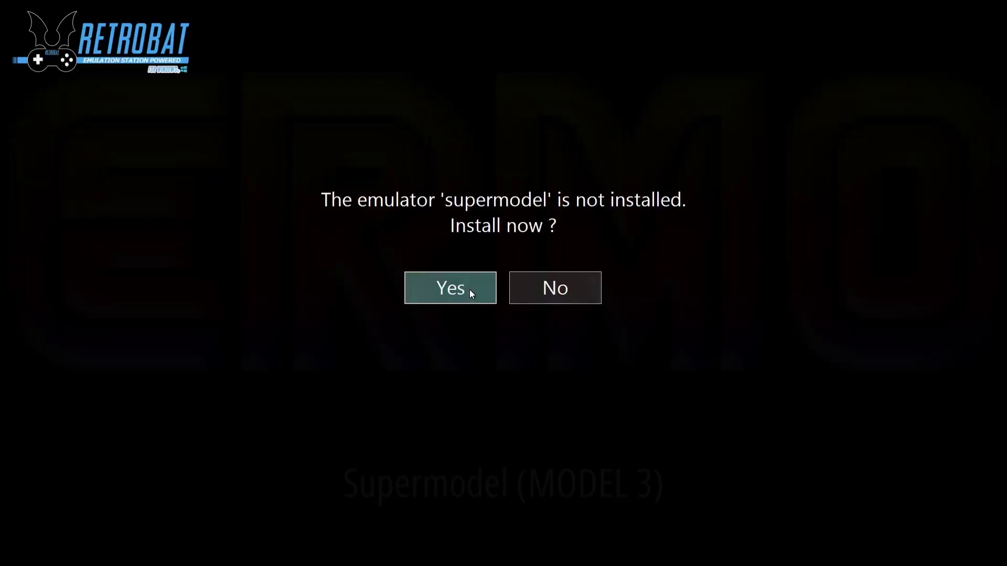
left_click(471, 292)
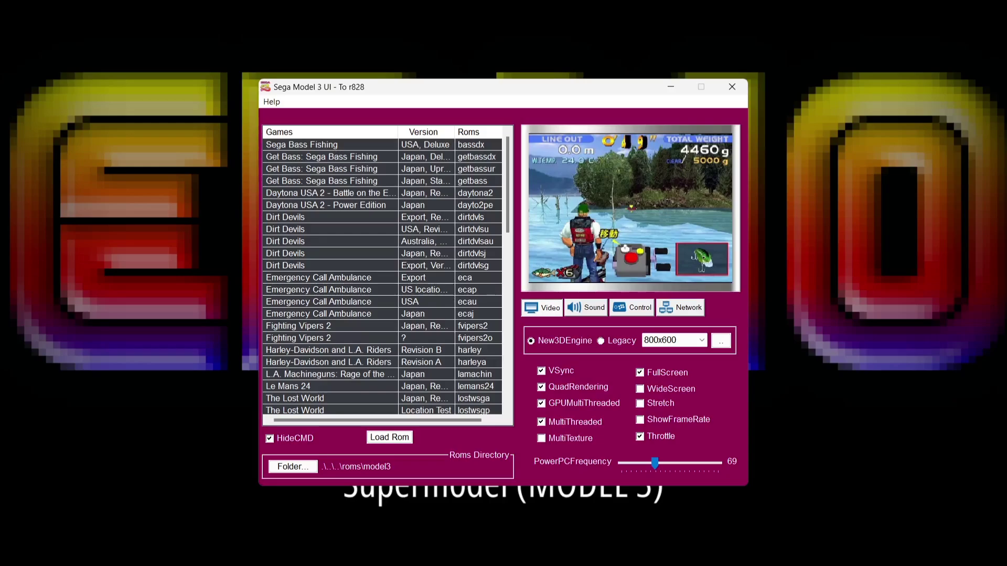
Step: Close the Sega Model 3 UI window and quit RetroBat to return to the desktop
left_click(731, 86)
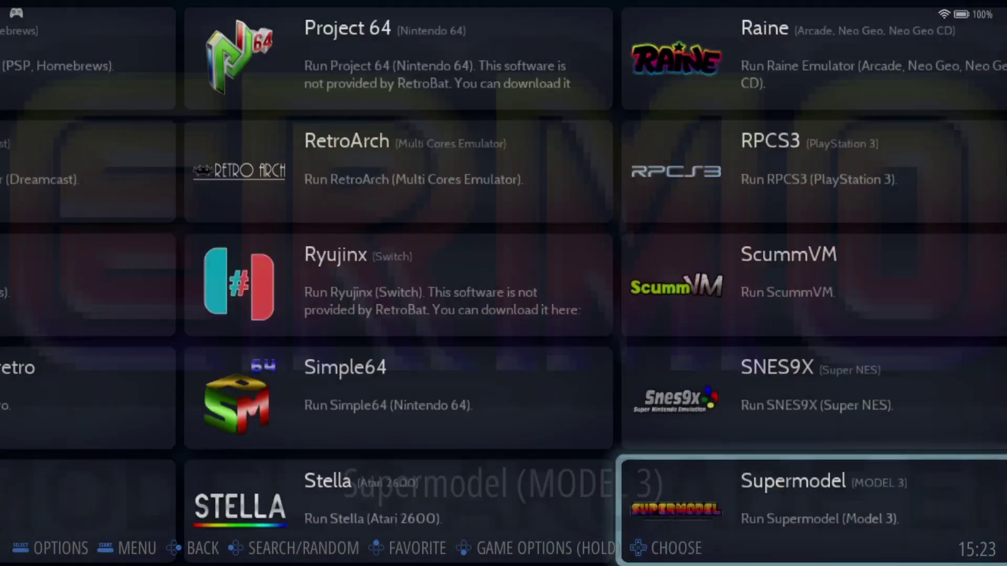
key("Escape")
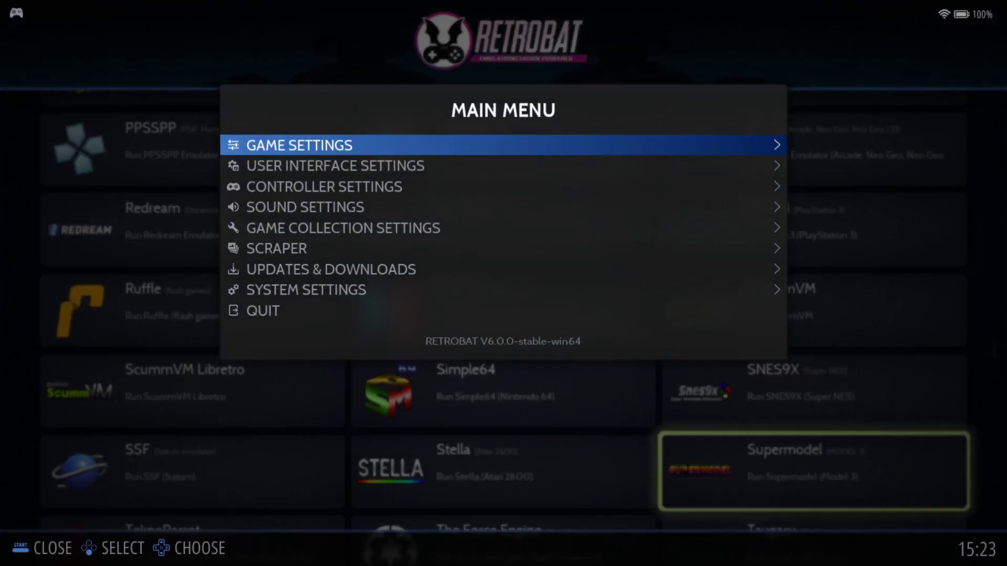
key("Up")
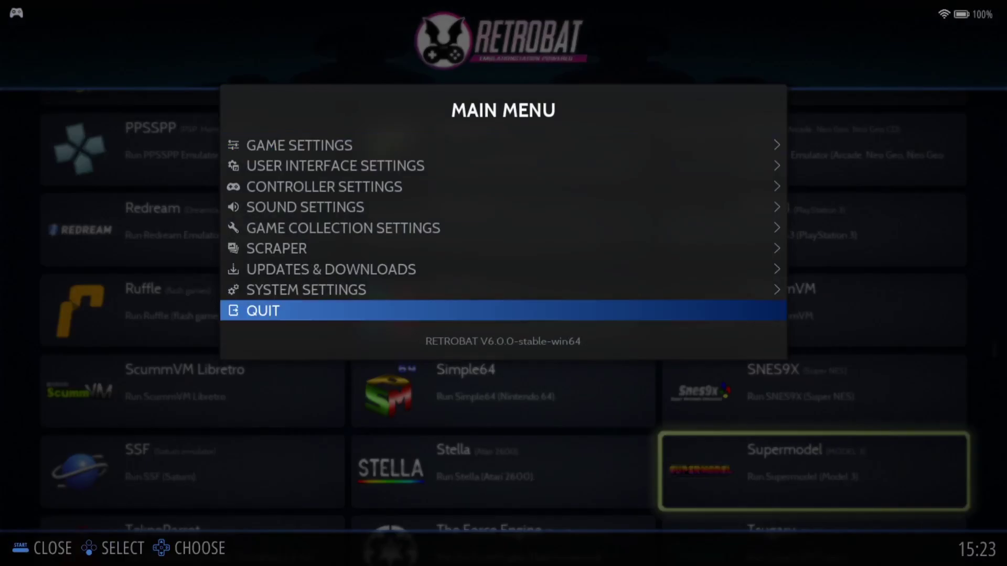
key("Return")
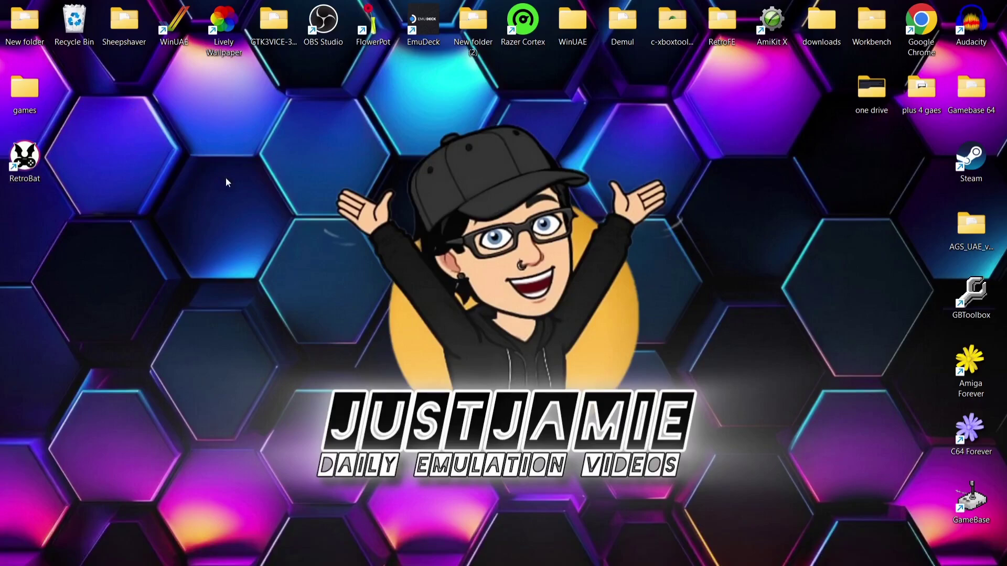
Step: Create a new desktop folder named supermodel
right_click(226, 182)
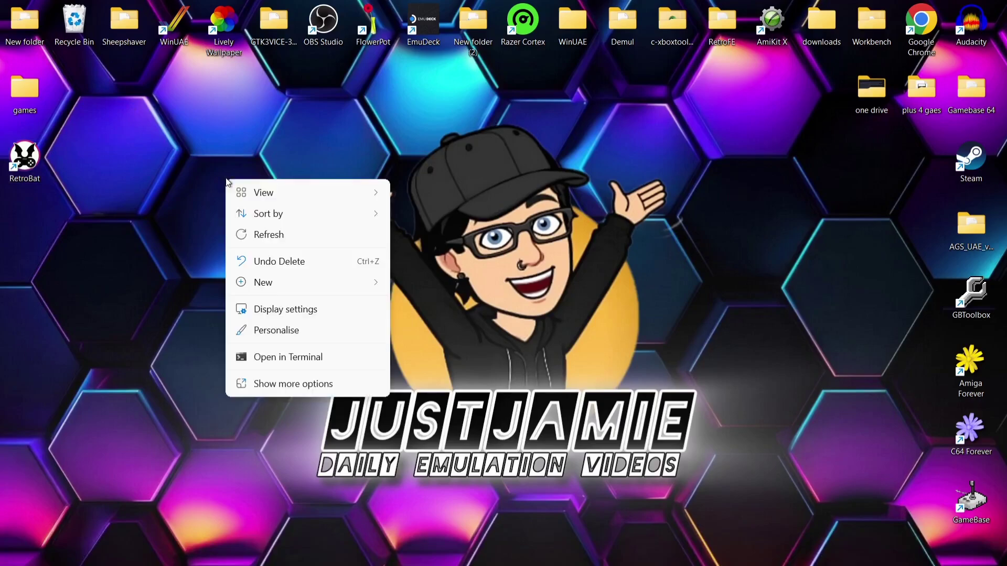
left_click(485, 287)
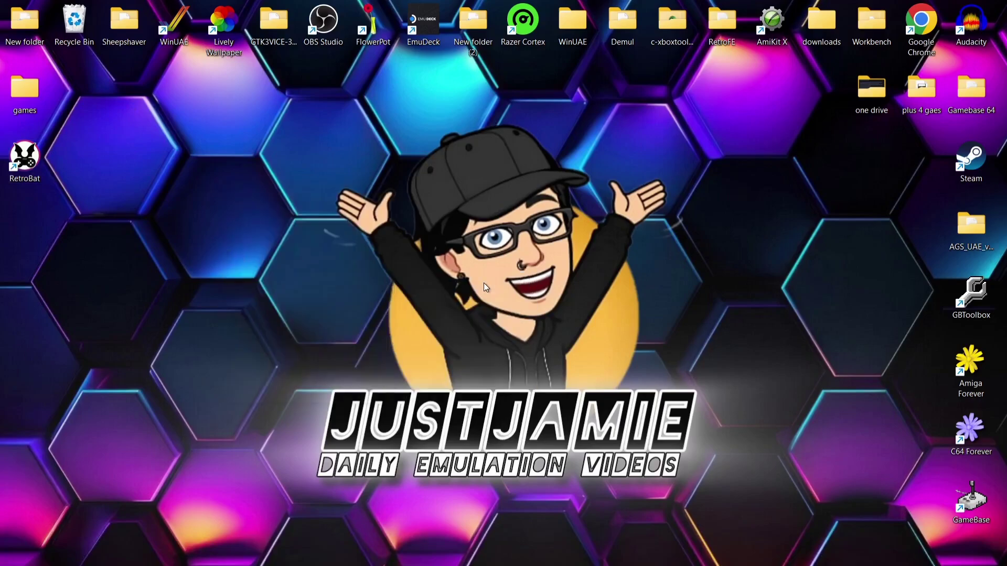
type("supermodel")
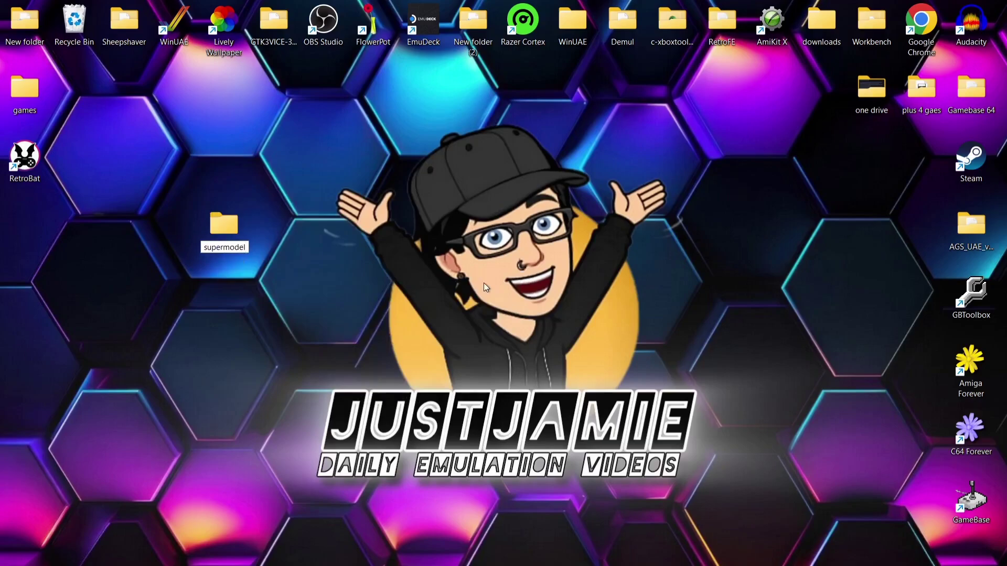
key("Return")
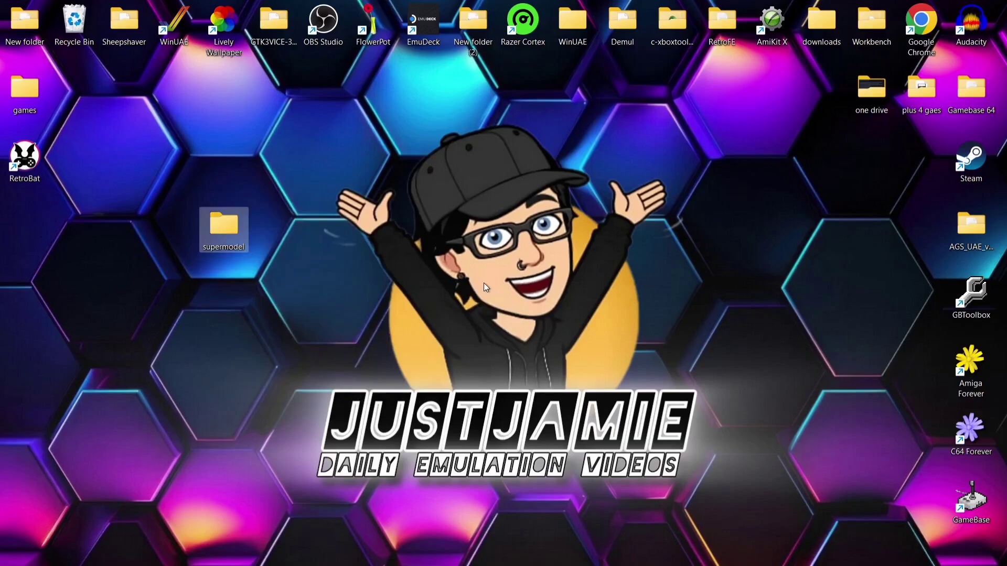
Step: Open the RetroBat shortcut's file location and go into the emulators folder
right_click(33, 160)
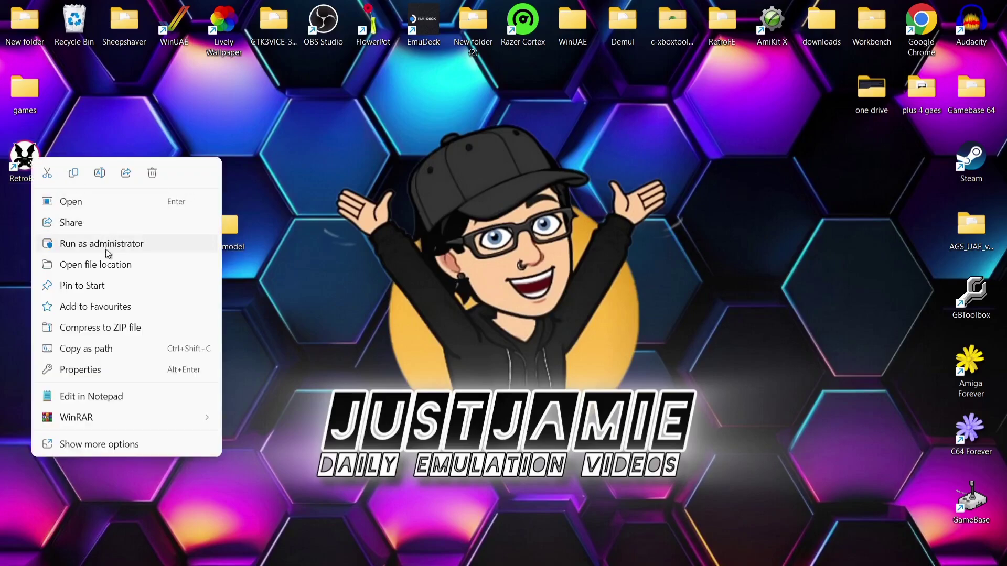
left_click(108, 264)
left_click_drag(366, 142, 624, 95)
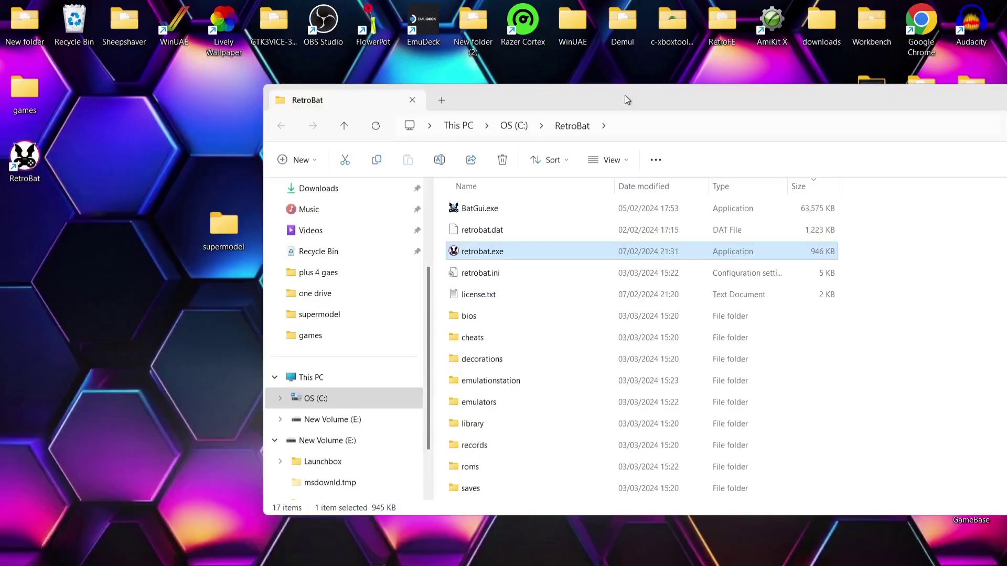
double_click(469, 404)
left_click(550, 482)
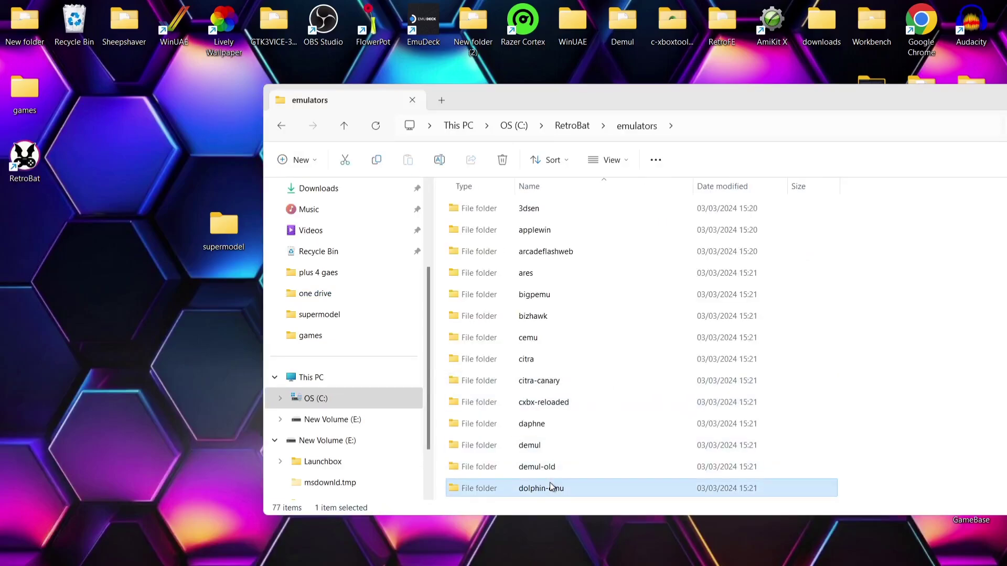
Step: Find and open the supermodel folder inside RetroBat's emulators folder
key("Down")
key("Down")
key("Down")
key("Down")
key("Down")
key("Down")
key("Down")
key("Down")
key("Down")
key("Down")
key("Down")
key("Down")
key("Down")
key("Down")
key("Down")
key("Down")
key("Down")
key("Down")
key("Down")
key("Down")
key("Down")
key("Down")
key("Down")
key("Down")
key("Down")
key("Down")
key("Down")
key("Down")
key("Down")
key("Down")
key("Down")
key("Down")
key("Down")
key("Down")
key("Down")
key("Down")
key("Down")
key("Down")
key("Down")
key("Down")
key("Down")
key("Down")
key("Down")
key("Down")
key("Down")
key("Down")
key("Down")
key("Down")
key("Down")
key("Down")
key("Up")
key("Up")
key("Up")
double_click(558, 433)
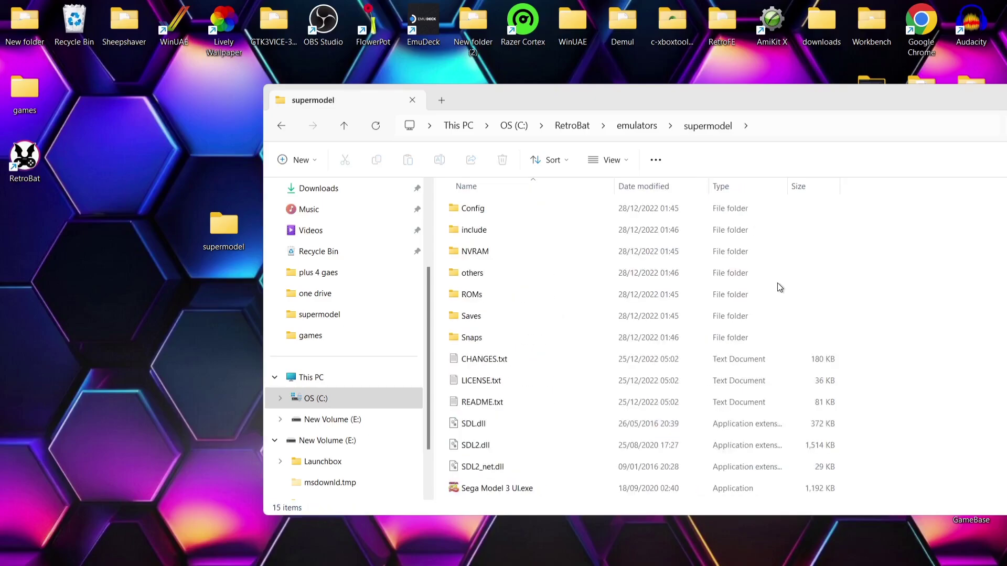
Step: Move all files and folders from RetroBat's supermodel folder into the desktop supermodel folder and close the emptied folder's window
left_click(628, 226)
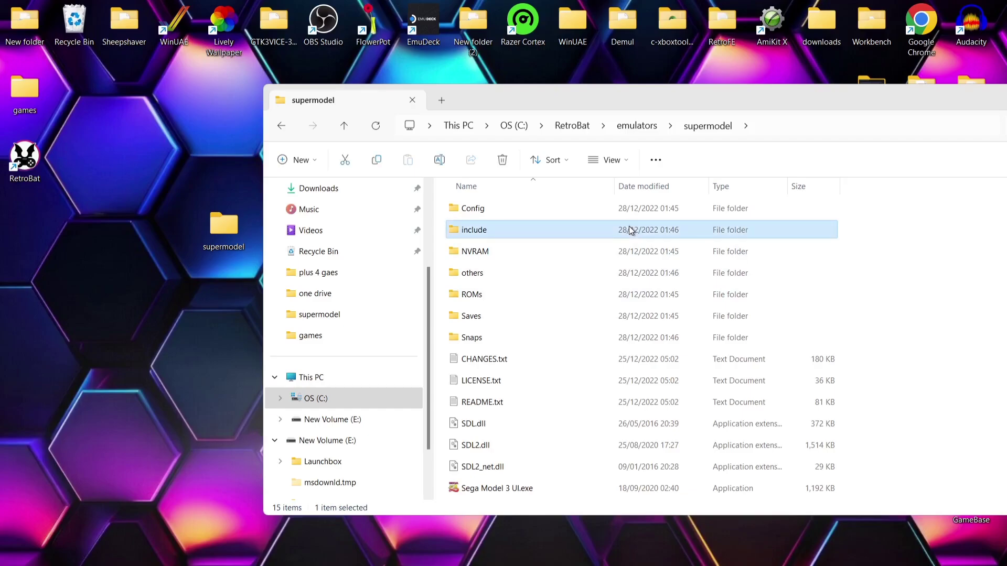
key("ctrl+a")
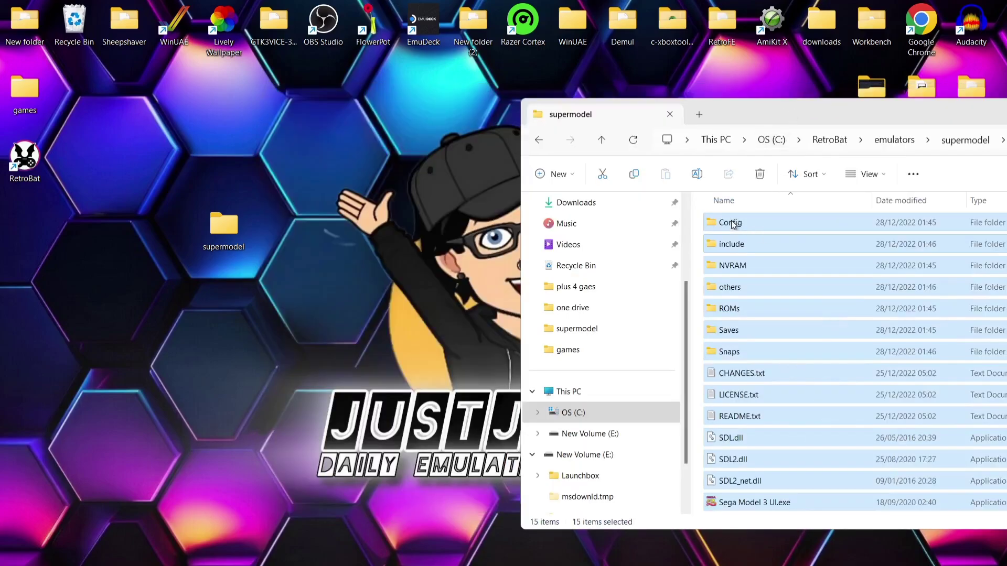
left_click_drag(731, 224, 217, 231)
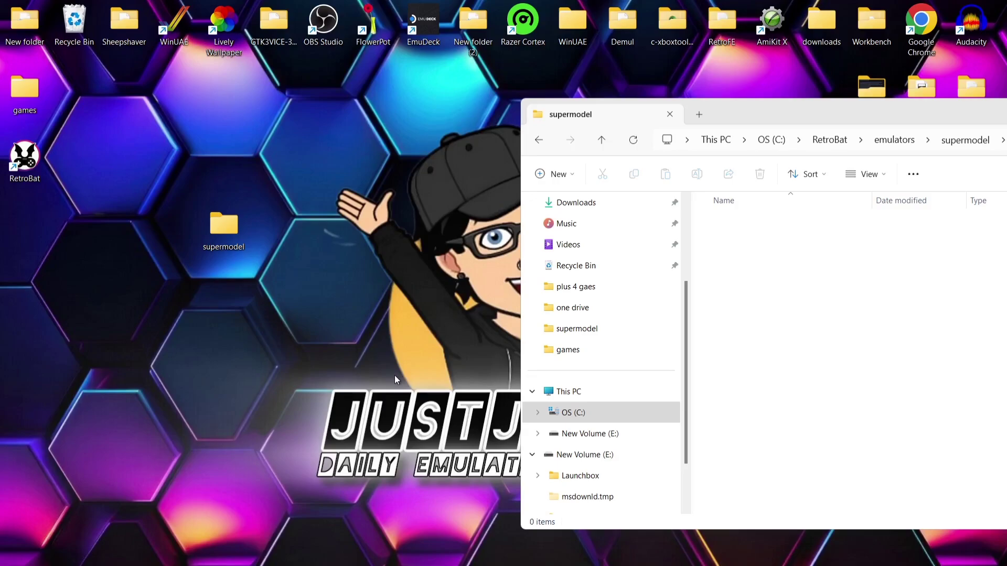
left_click_drag(827, 121, 729, 118)
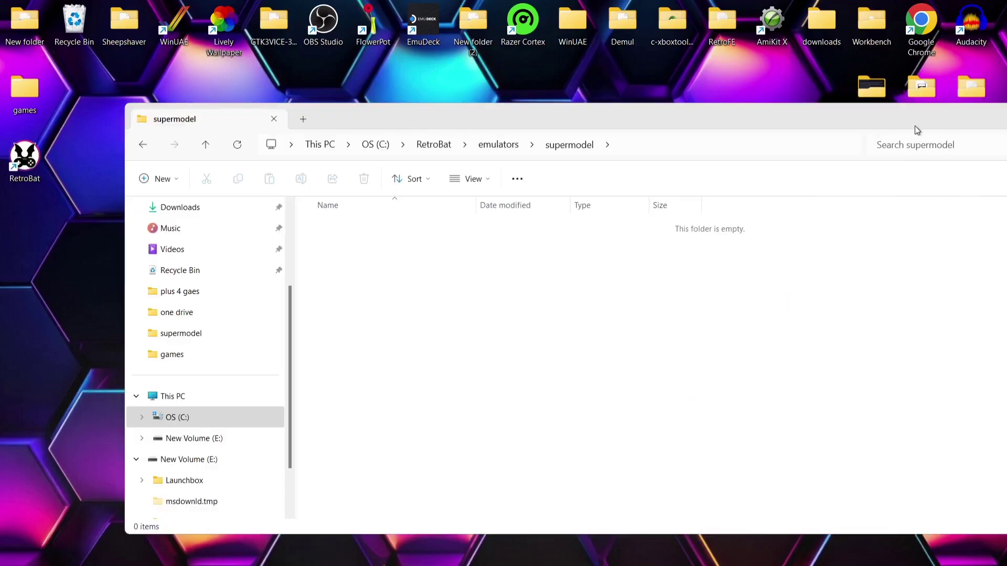
left_click_drag(918, 130, 618, 99)
left_click(800, 99)
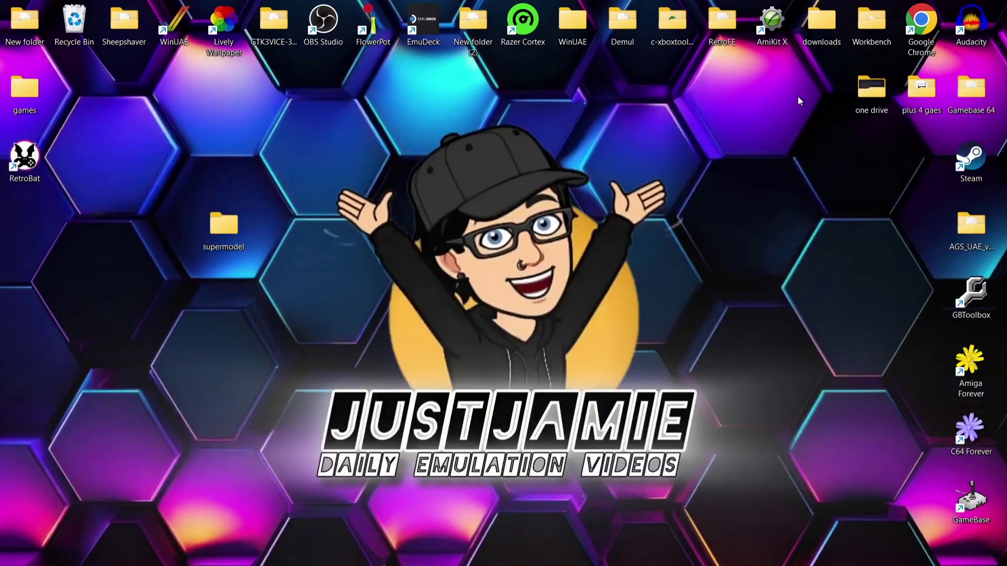
Step: Move all the game zip files from the desktop games folder into the ROMs folder inside the desktop supermodel folder
double_click(214, 238)
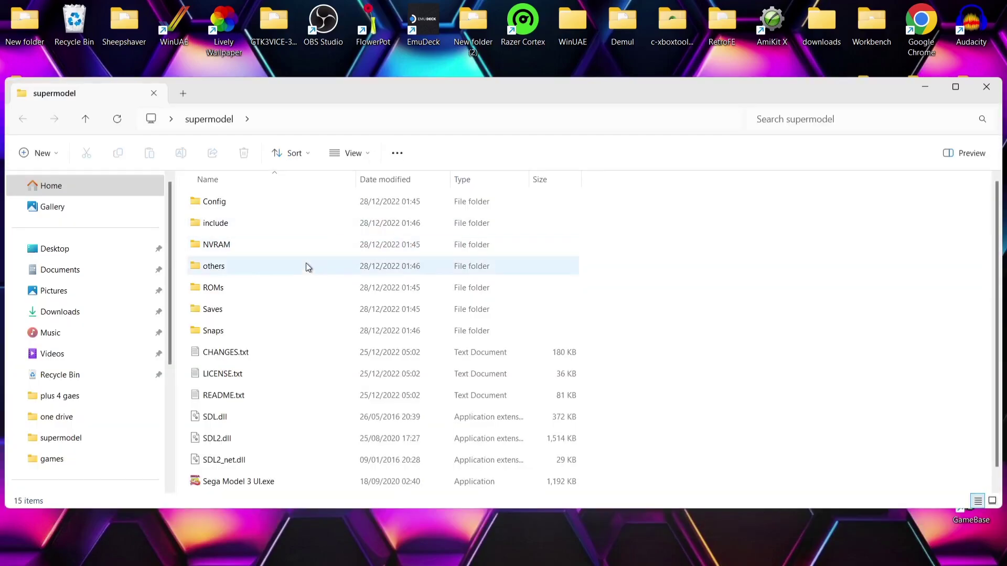
double_click(297, 287)
left_click_drag(317, 94, 702, 66)
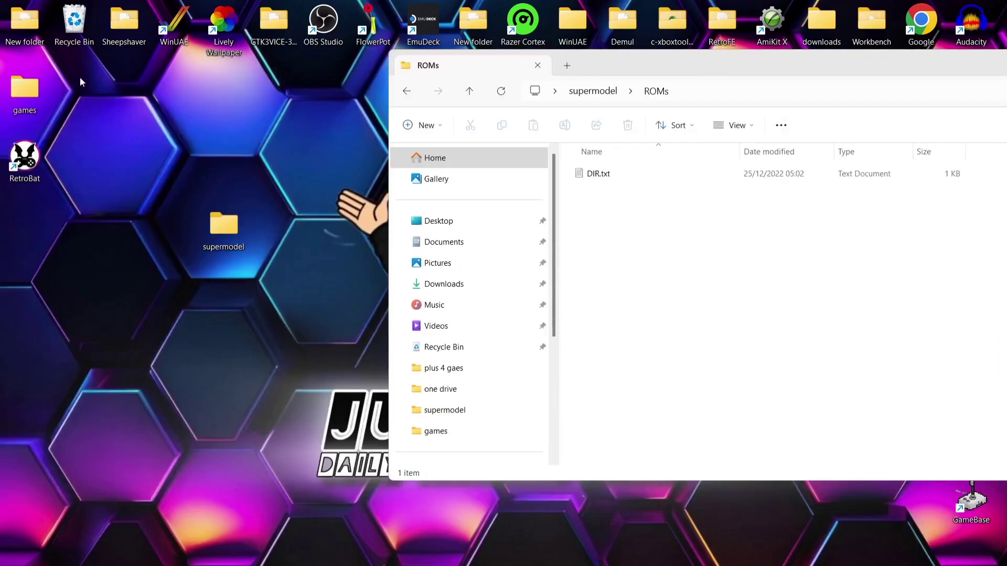
double_click(26, 95)
left_click(415, 279)
key("ctrl+a")
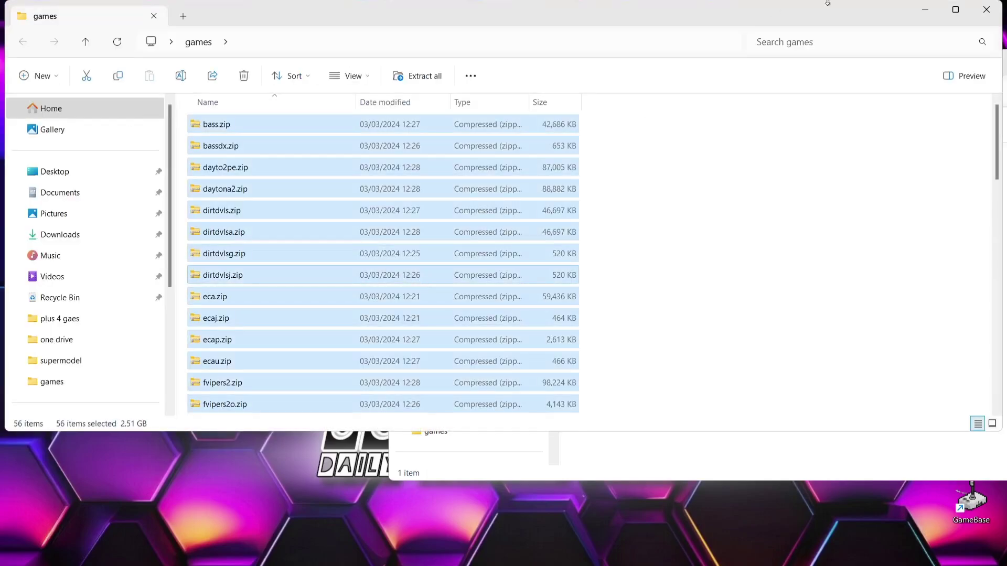
left_click_drag(838, 6, 402, 61)
left_click_drag(106, 208, 808, 243)
Step: Launch Sega Model 3 UI.exe from the supermodel folder and set its Roms Directory to the desktop supermodel\ROMs folder
left_click(409, 91)
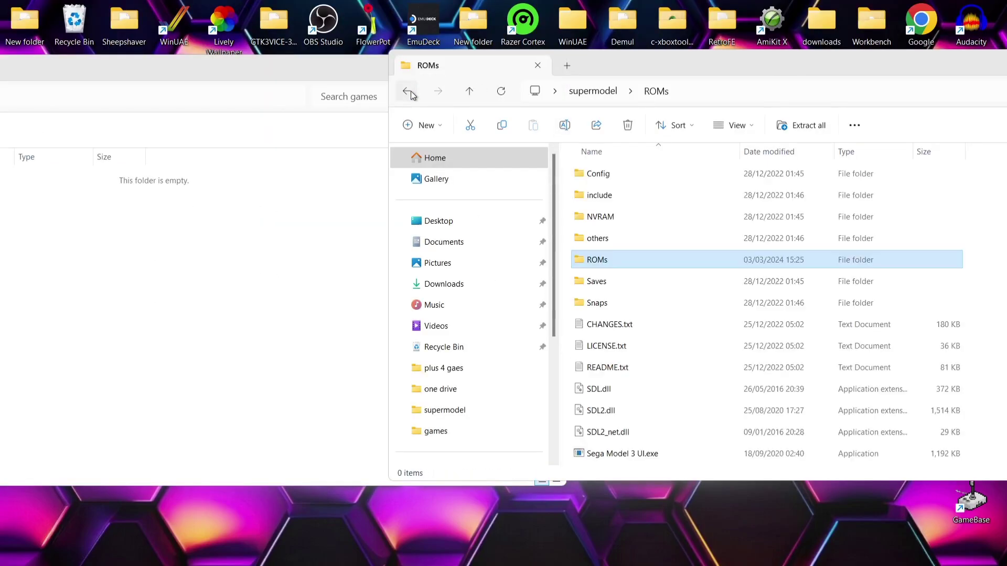
double_click(700, 65)
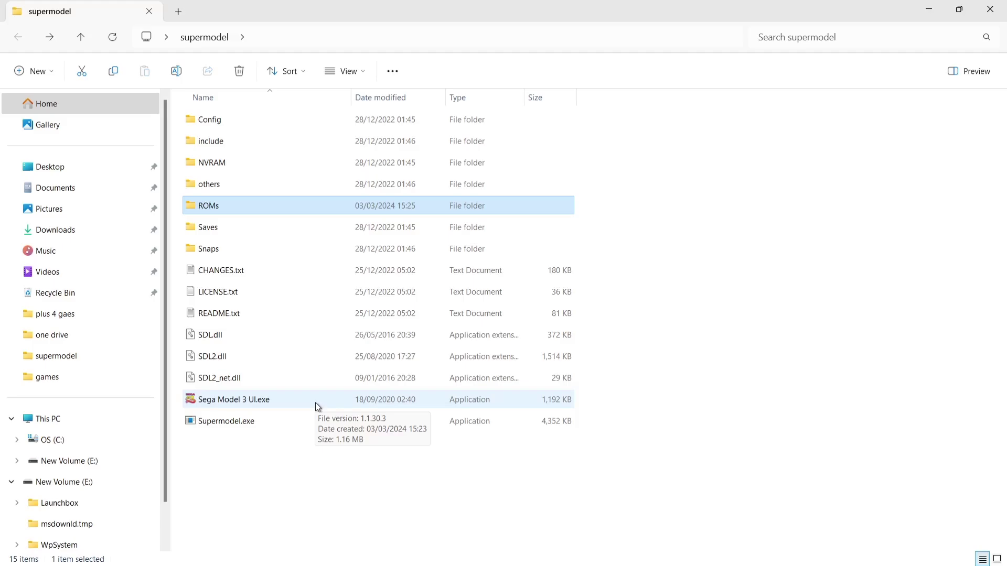
double_click(287, 400)
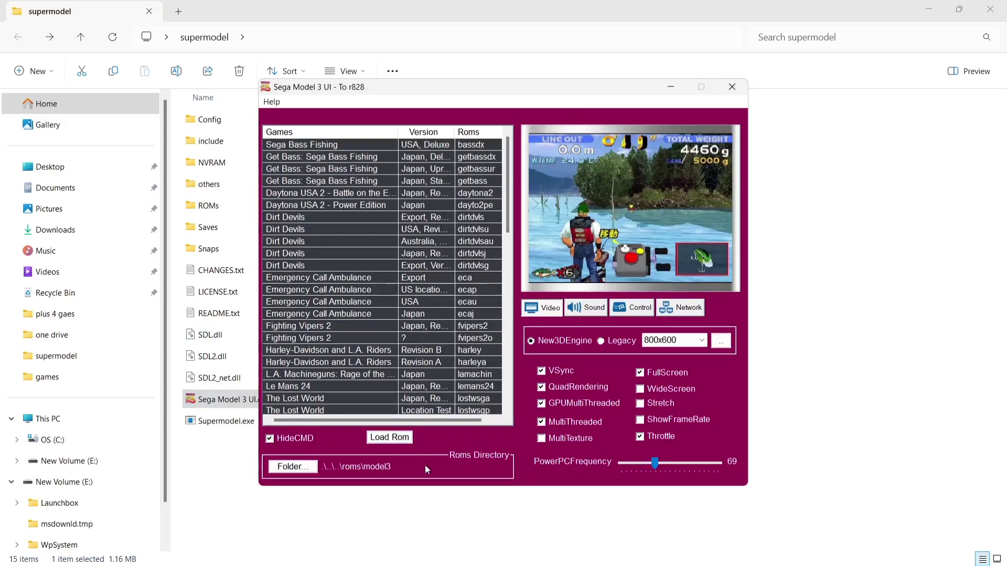
left_click(302, 465)
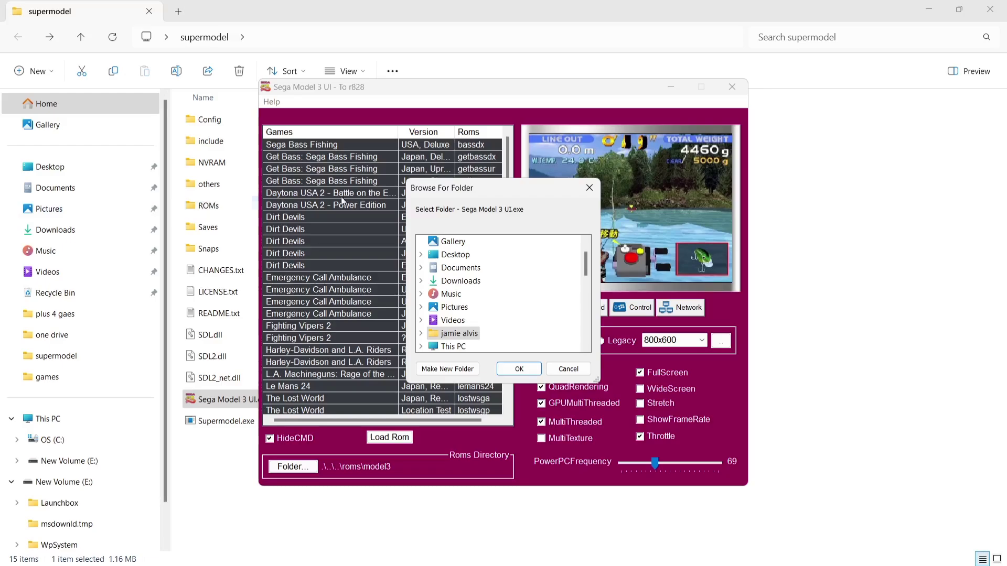
left_click(421, 255)
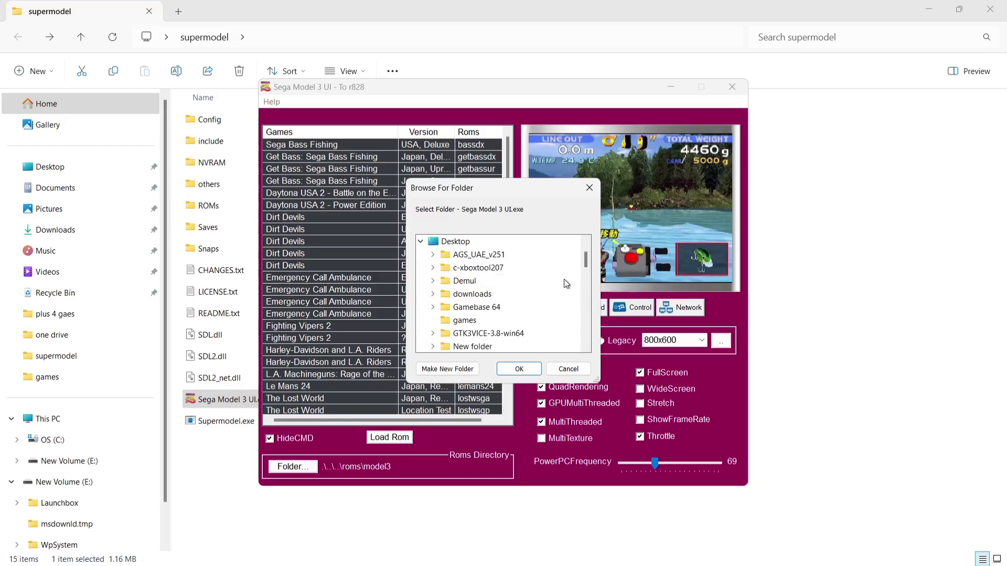
left_click_drag(586, 259, 588, 285)
double_click(474, 254)
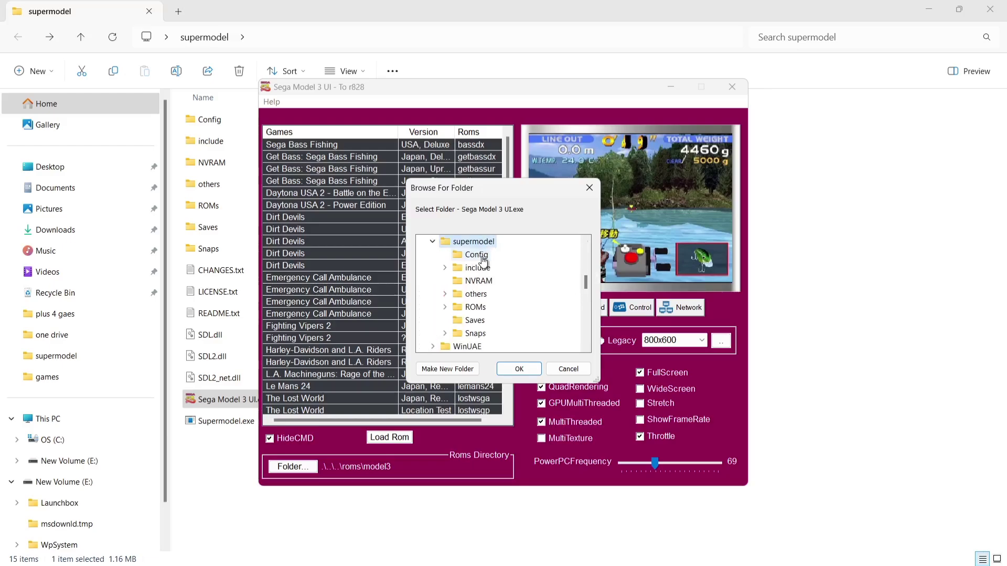
left_click(475, 308)
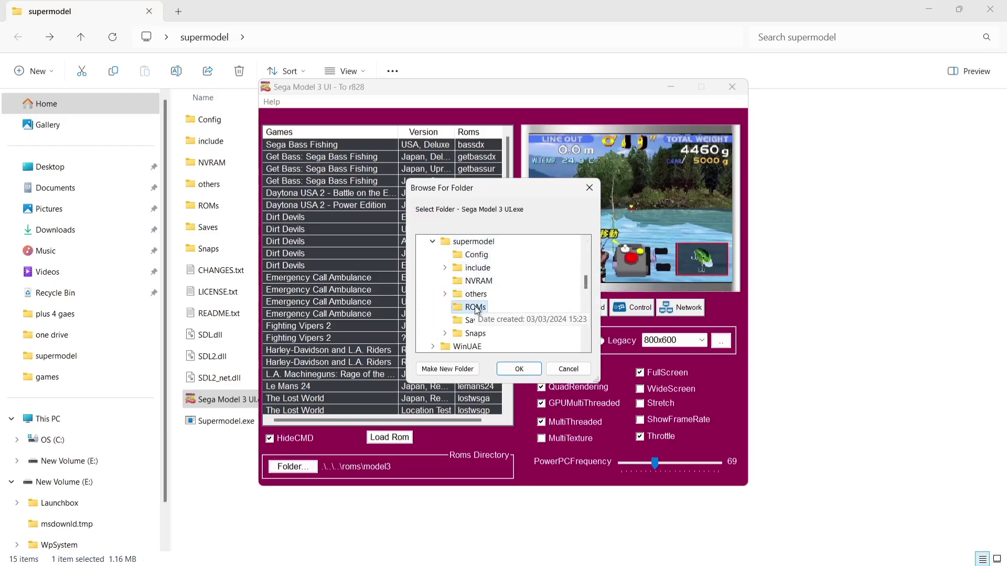
left_click(524, 369)
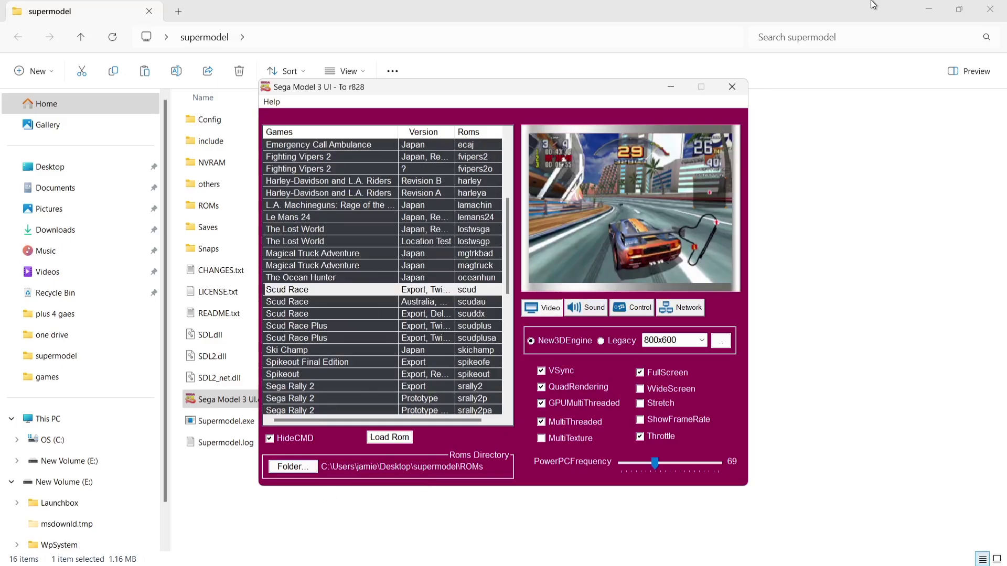
Step: Set the video resolution to 1280x720 and save it as the custom resolution
left_click(701, 340)
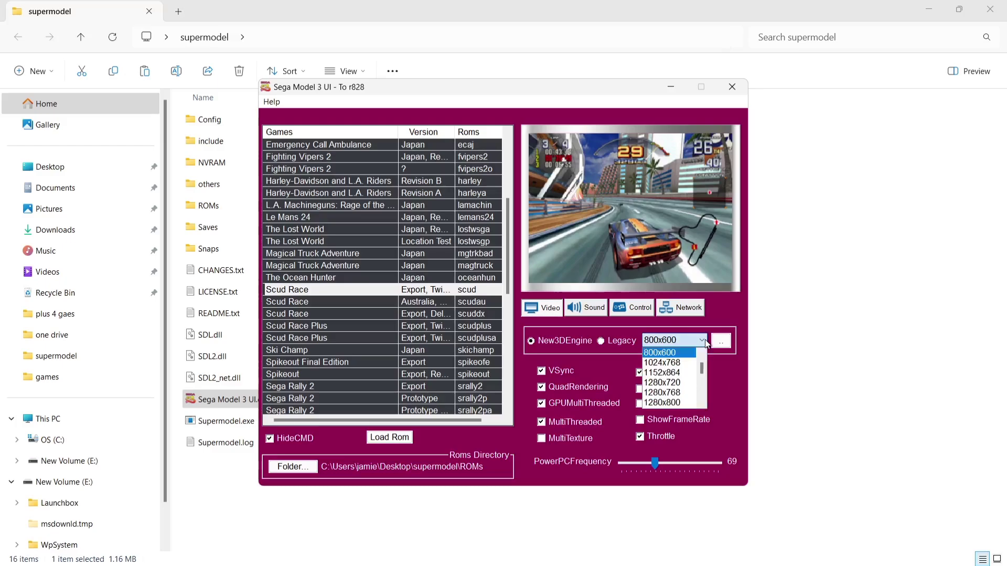
left_click(691, 383)
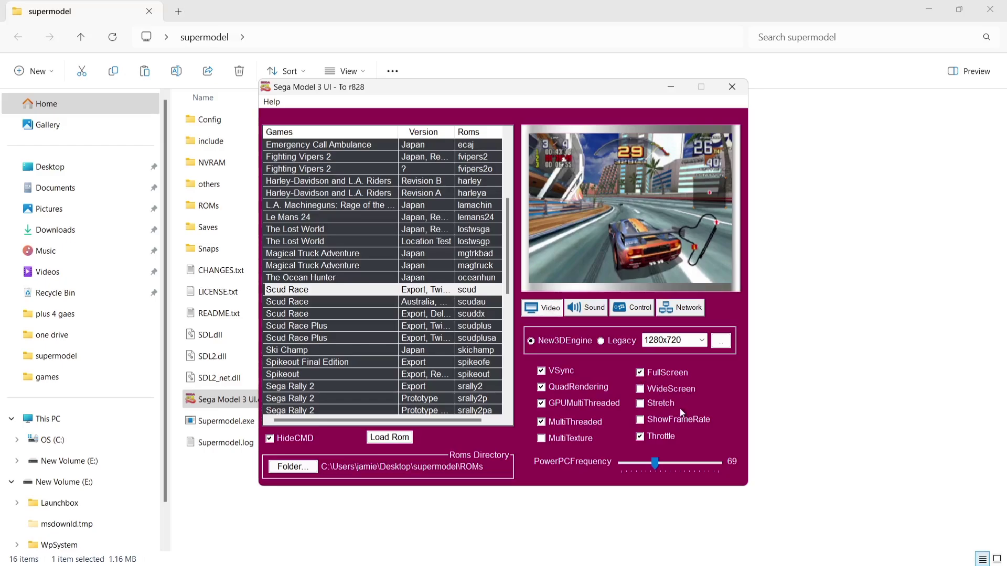
left_click(722, 342)
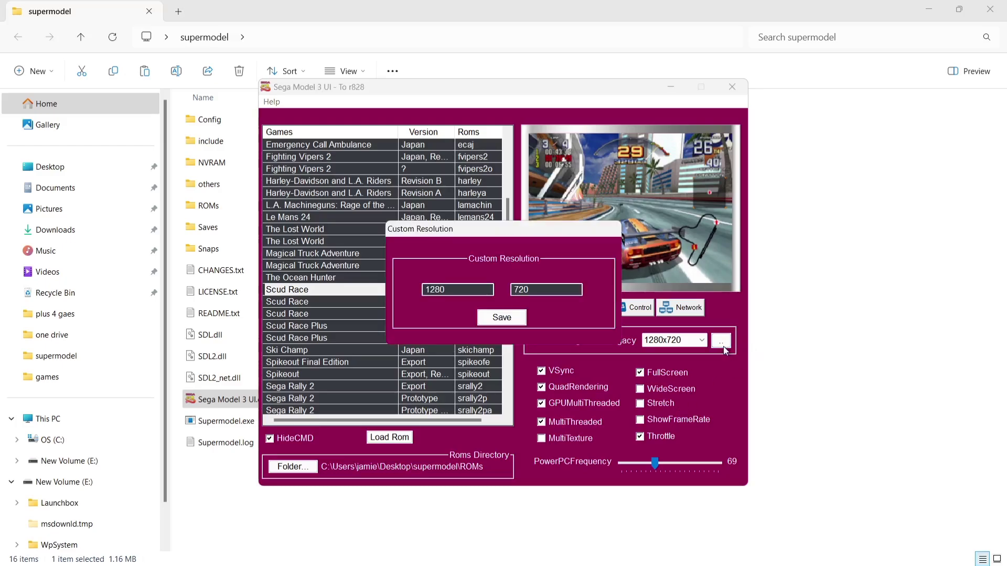
left_click(502, 318)
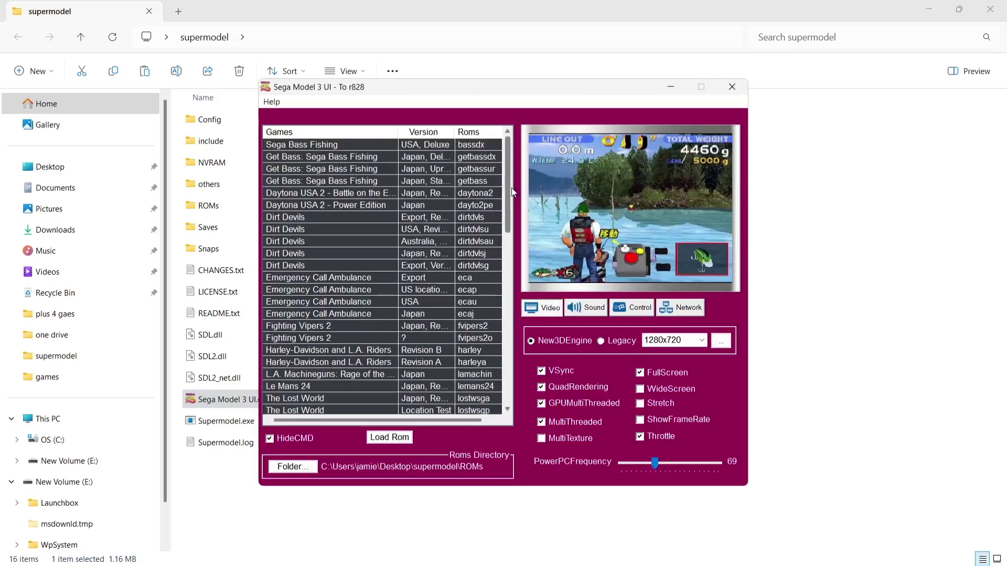
Step: Launch Scud Race (ROM scud) from the games list and open Game Assignments in its test menu
left_click_drag(513, 192, 511, 240)
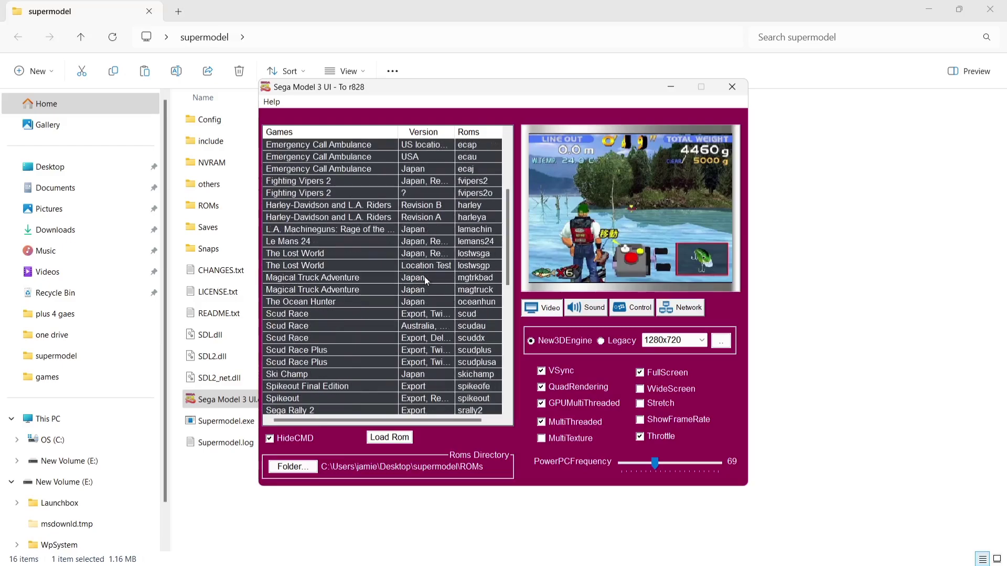
double_click(349, 314)
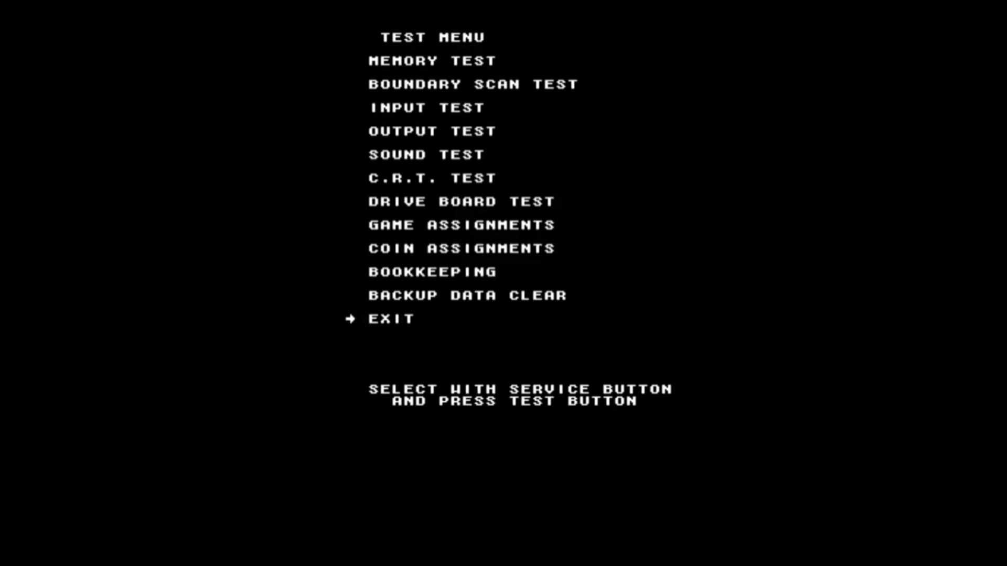
key("9")
key("9")
key("9")
key("9")
key("9")
key("9")
key("9")
key("9")
key("9")
key("9")
key("9")
key("9")
key("9")
key("9")
key("9")
key("9")
key("9")
key("9")
key("9")
key("9")
key("9")
key("9")
key("9")
key("9")
key("9")
key("9")
key("9")
key("9")
key("9")
key("9")
key("9")
key("9")
key("F2")
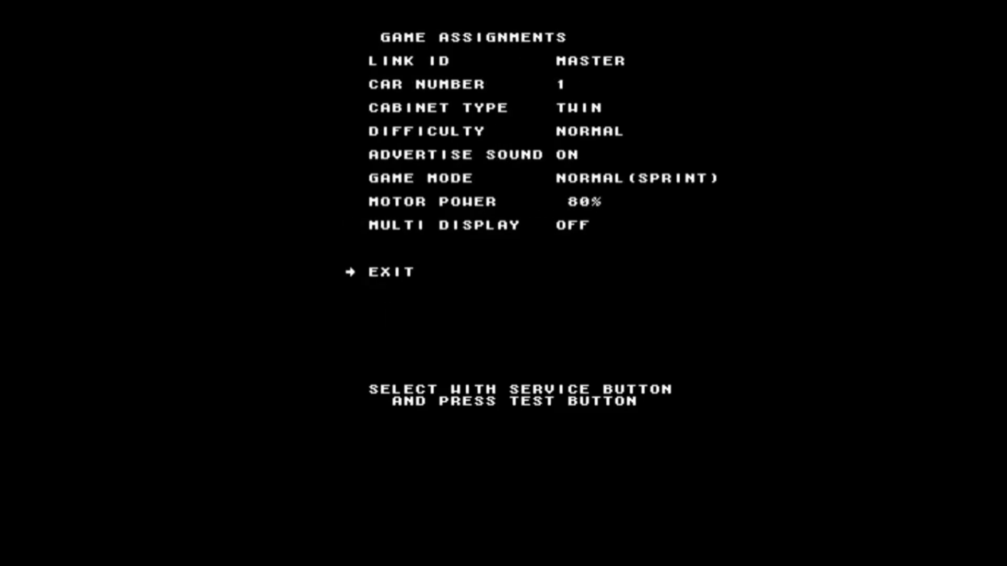
Step: Set Link ID to SINGLE in Game Assignments
key("9")
key("F2")
key("F2")
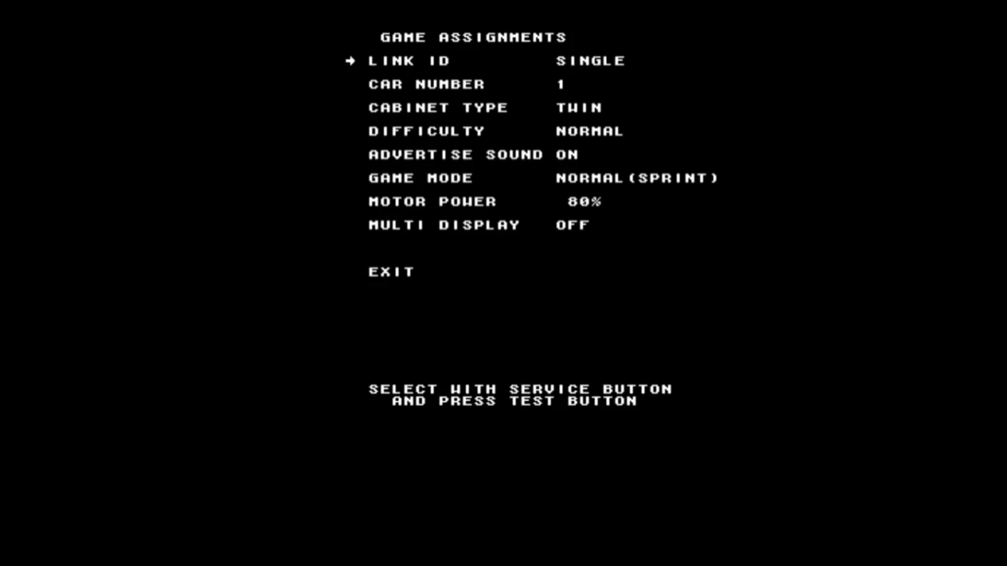
Step: Exit Game Assignments and leave the test menu to return to the game
key("F1")
key("F1")
key("F1")
key("F1")
key("F1")
key("F1")
key("F1")
key("F1")
key("F2")
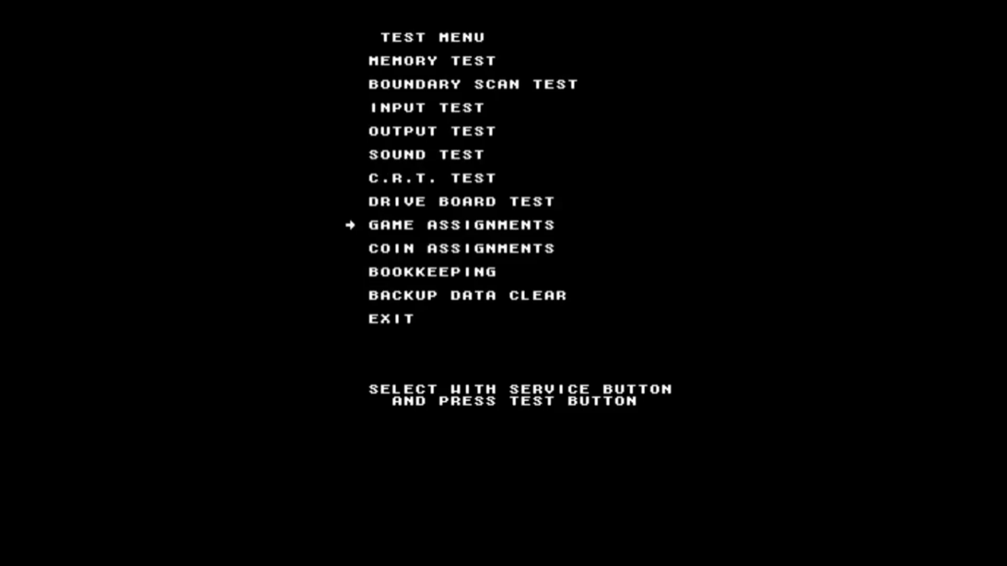
key("F1")
key("F1")
key("F1")
key("F1")
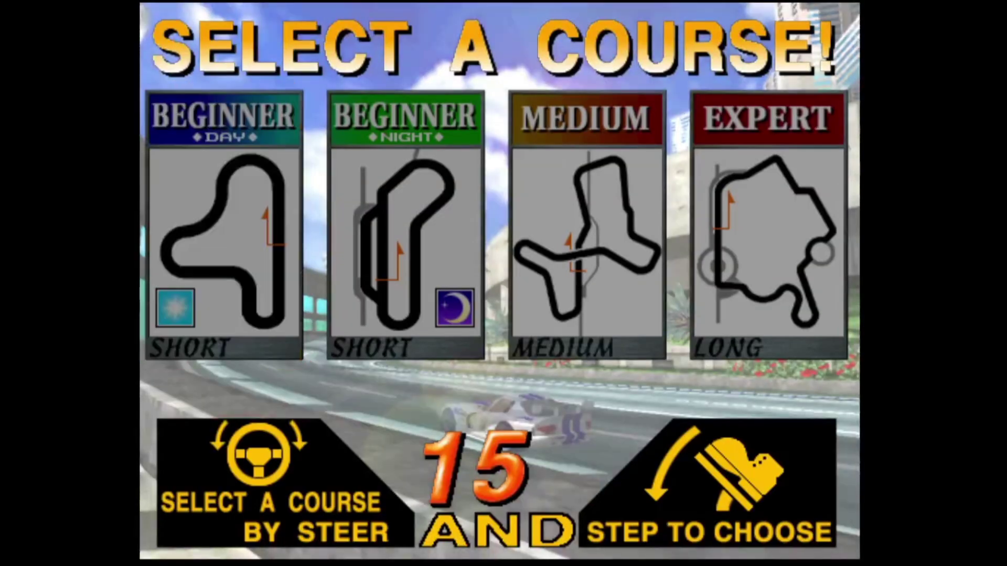
Step: Browse the Scud Race courses and choose the Beginner Night course
key("Right")
key("Left")
key("Right")
key("Right")
key("Left")
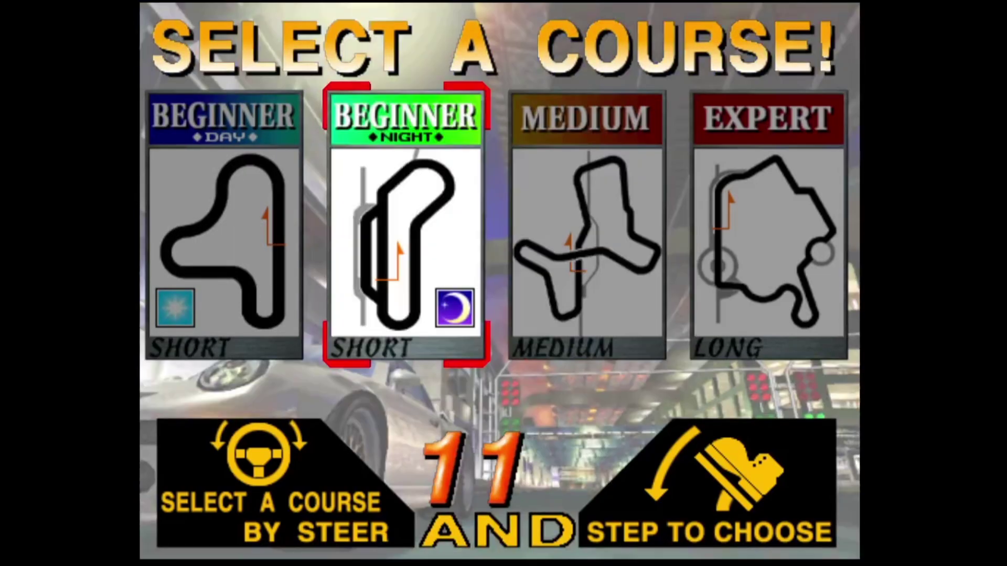
key("Left")
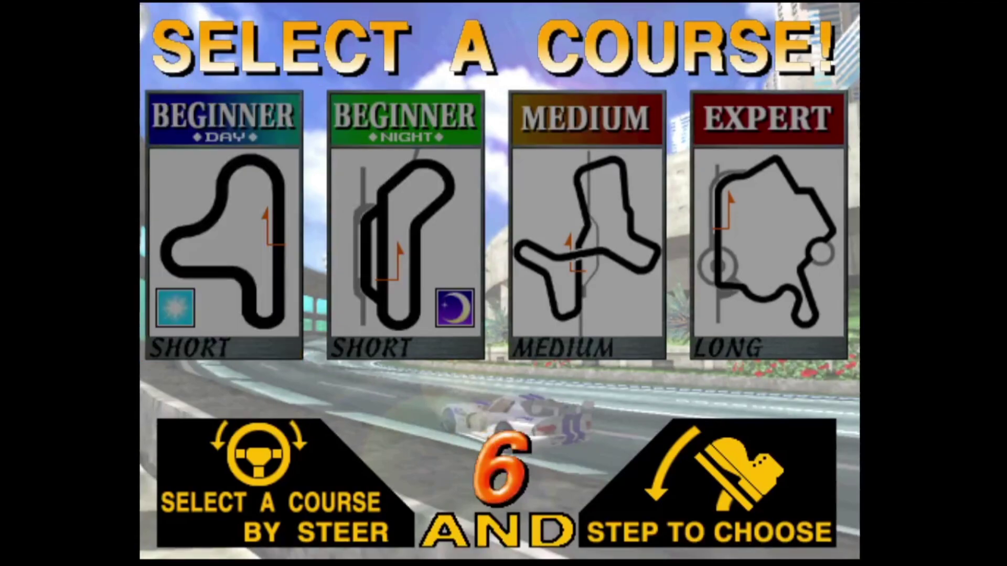
key("Right")
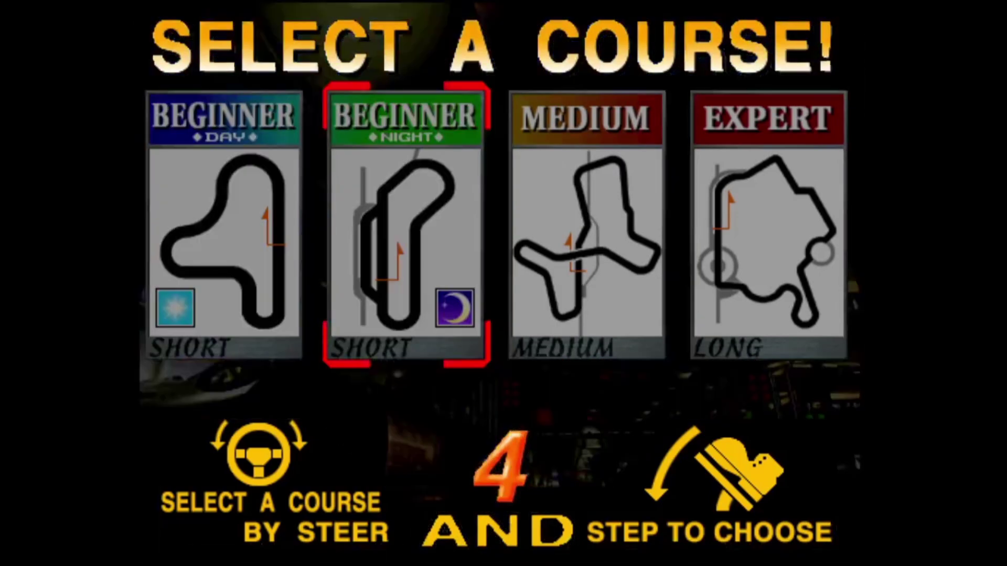
key("Left")
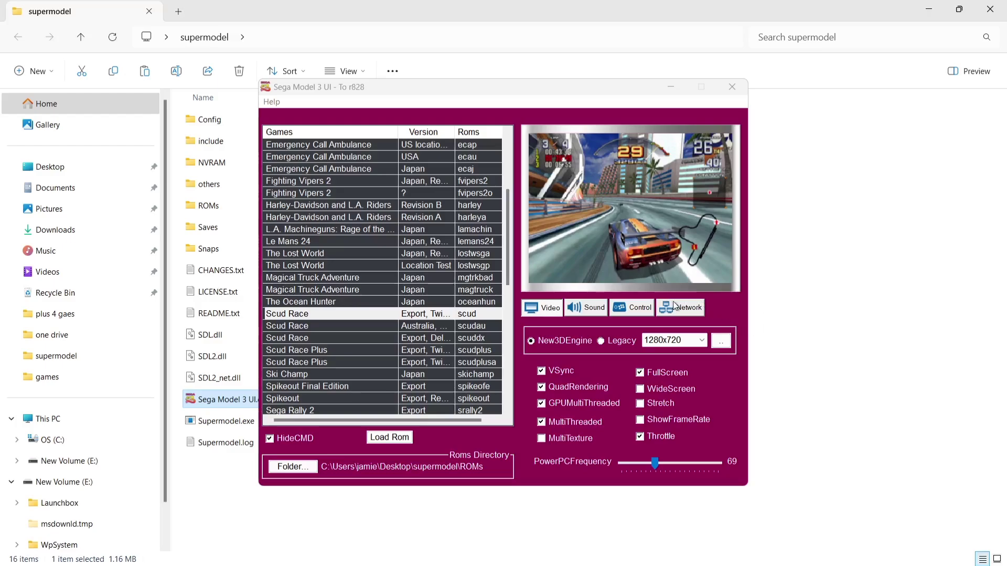
Step: Check the input system in the emulator's control settings and open the input configuration
left_click(636, 310)
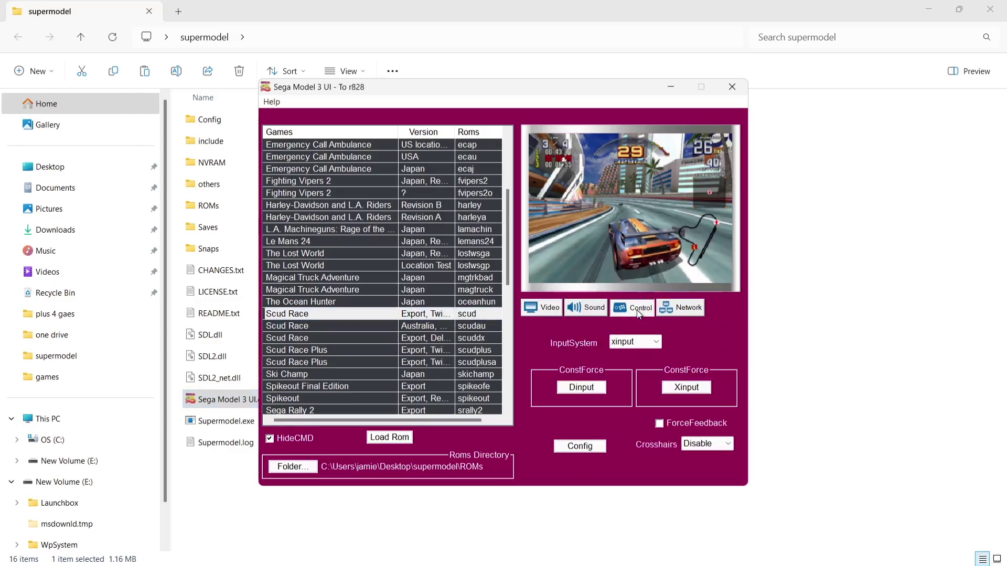
left_click(648, 342)
left_click(574, 448)
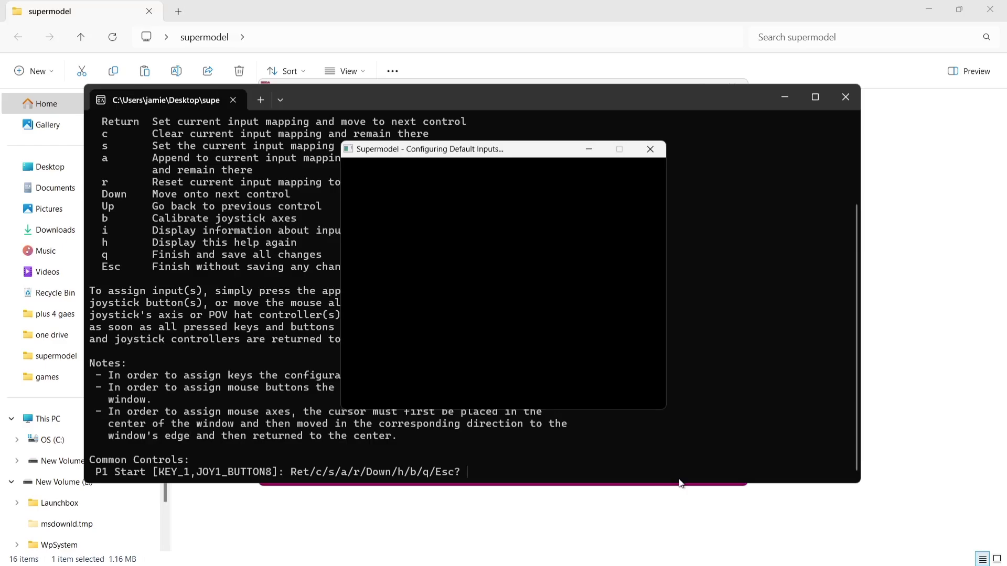
Step: Map P1 Start to JOY1_BUTTON12, P2 Start to KEY_BACKSPACE and P1 Coin to JOY1_BUTTON9
key("s")
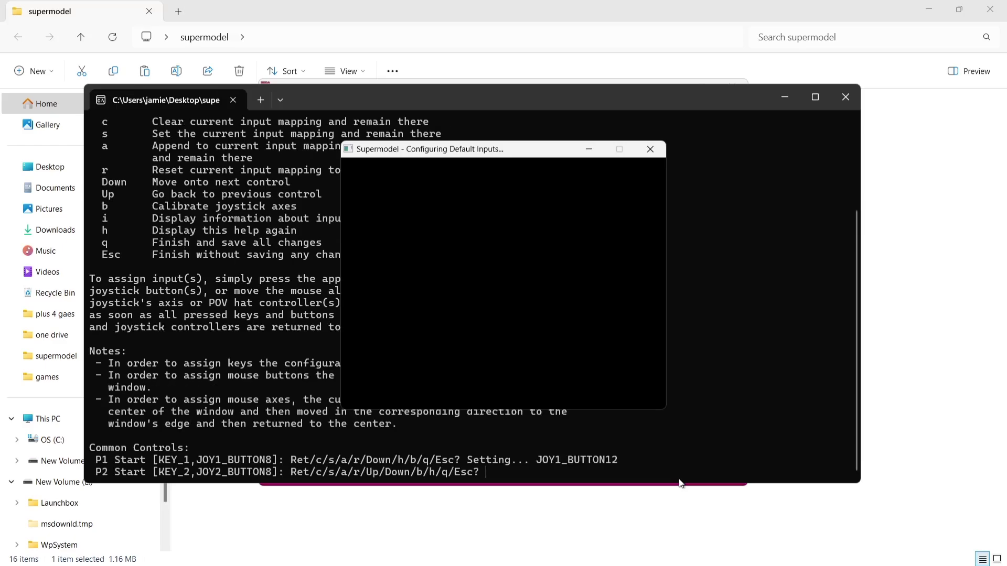
key("s")
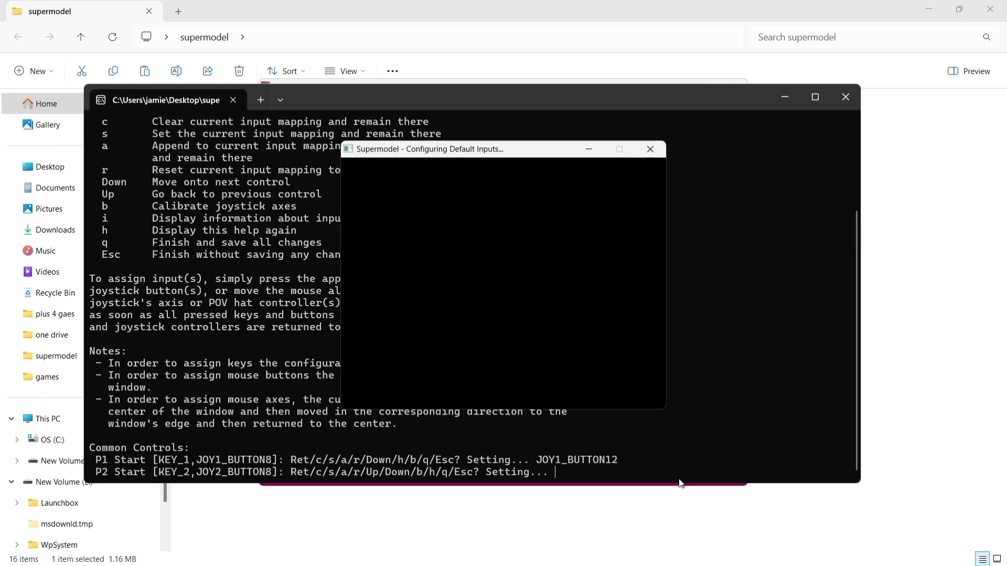
key("BackSpace")
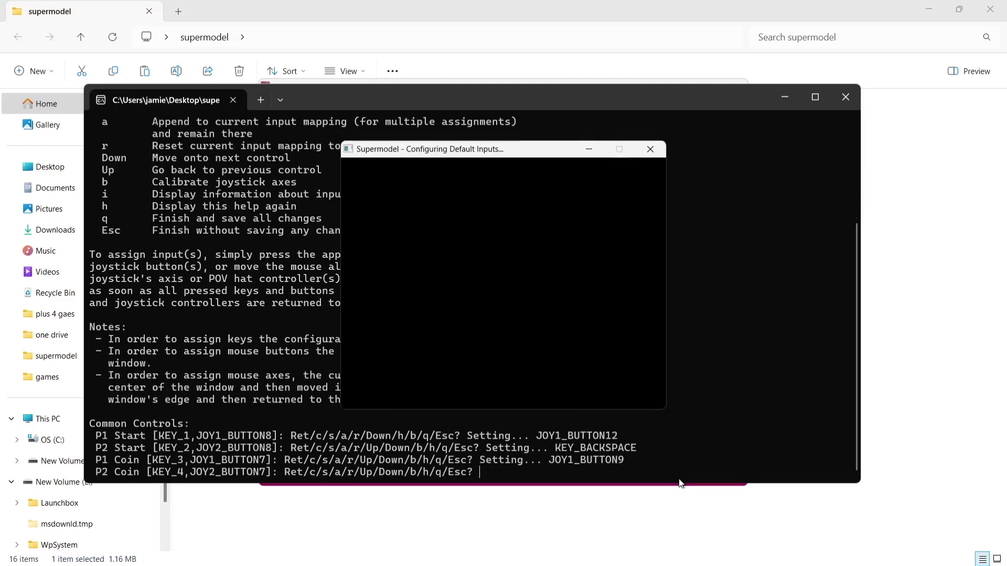
Step: Map P2 Coin, Service A and B, and Test A and B to KEY_RETURN
key("Return")
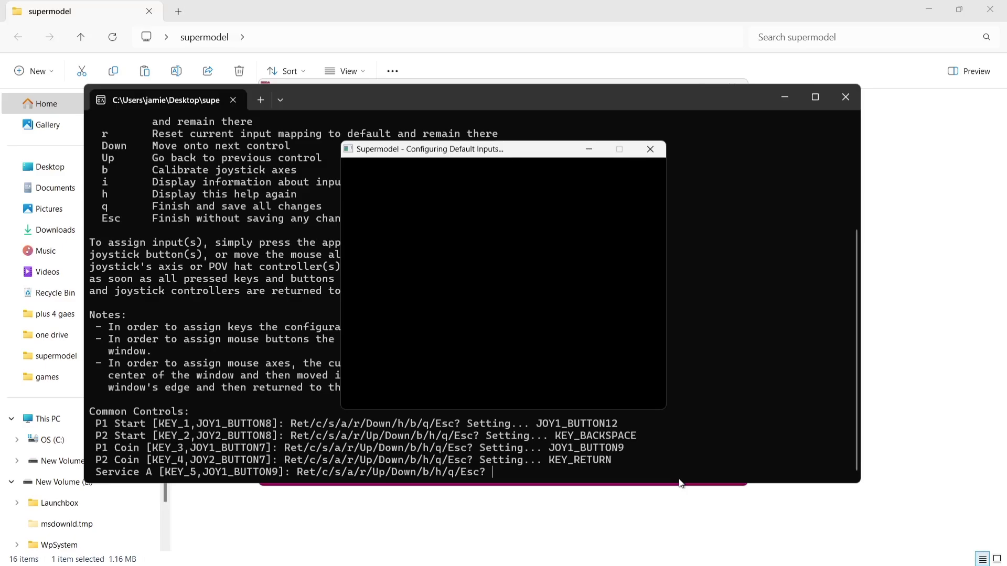
key("Return")
key("Return")
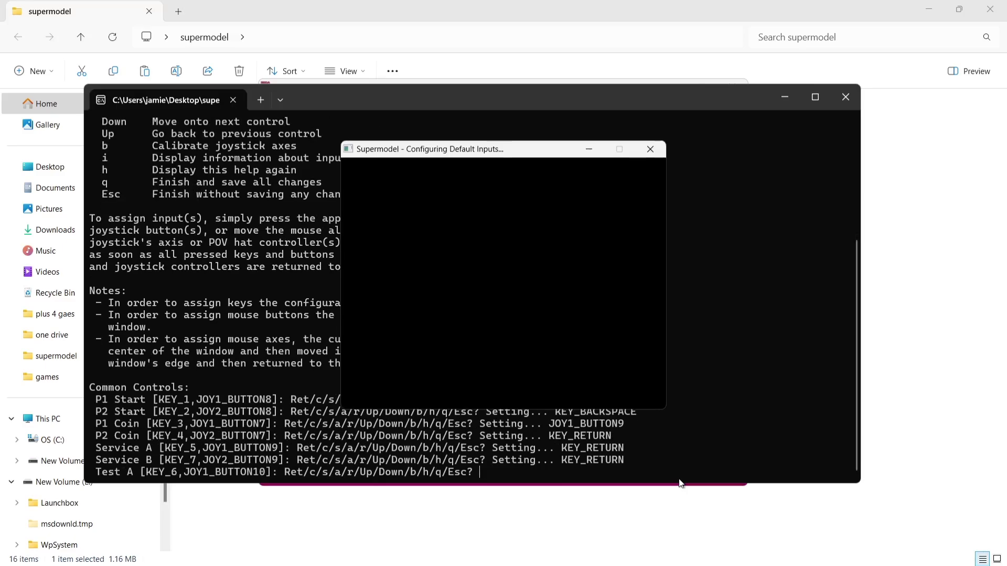
key("Return")
key("Return")
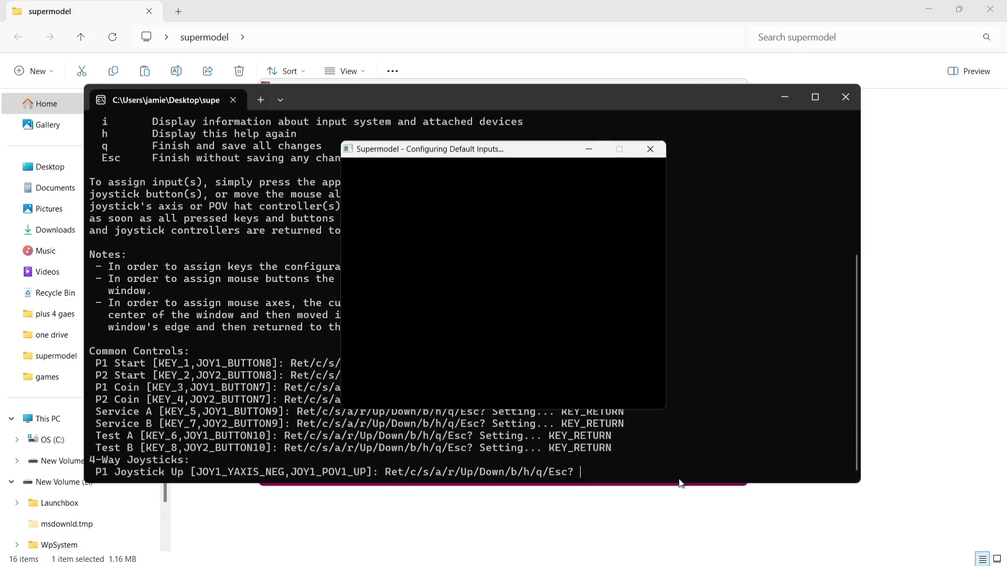
Step: Map the P1 joystick directions to the matching JOY1 X and Y axes, and all four P2 joystick directions to KEY_RETURN
key("Return")
key("Return")
key("Return")
key("Return")
key("Return")
key("Return")
key("Return")
key("Return")
key("Return")
key("Return")
key("Return")
key("Return")
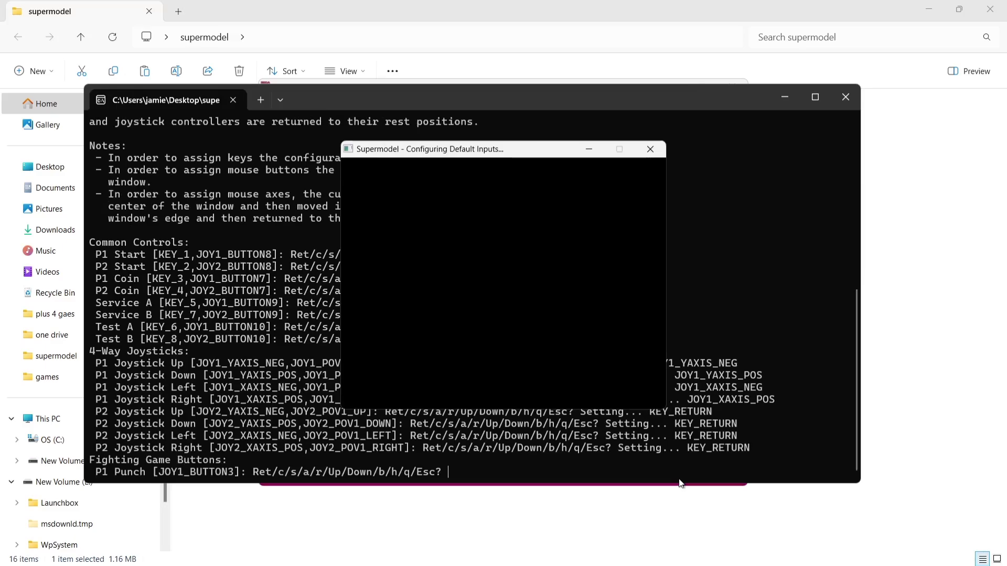
Step: Map the P1 fighting game buttons Punch, Kick, Guard and Escape to KEY_RETURN
key("Return")
key("Return")
key("Return")
key("Return")
key("Return")
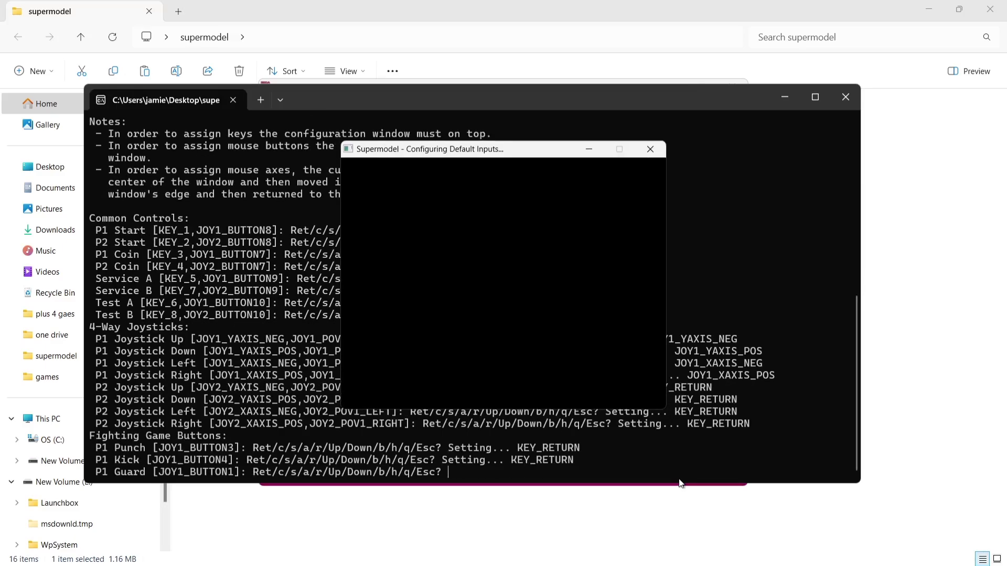
key("Return")
key("Return")
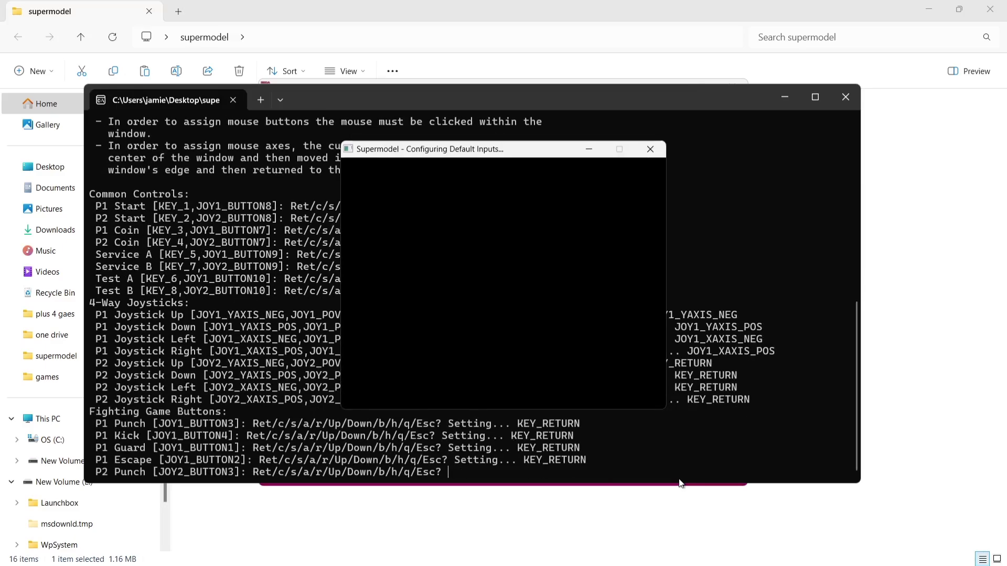
Step: Map the P2 fighting game buttons Punch, Kick, Guard and Escape to KEY_RETURN
key("Return")
key("Return")
key("Return")
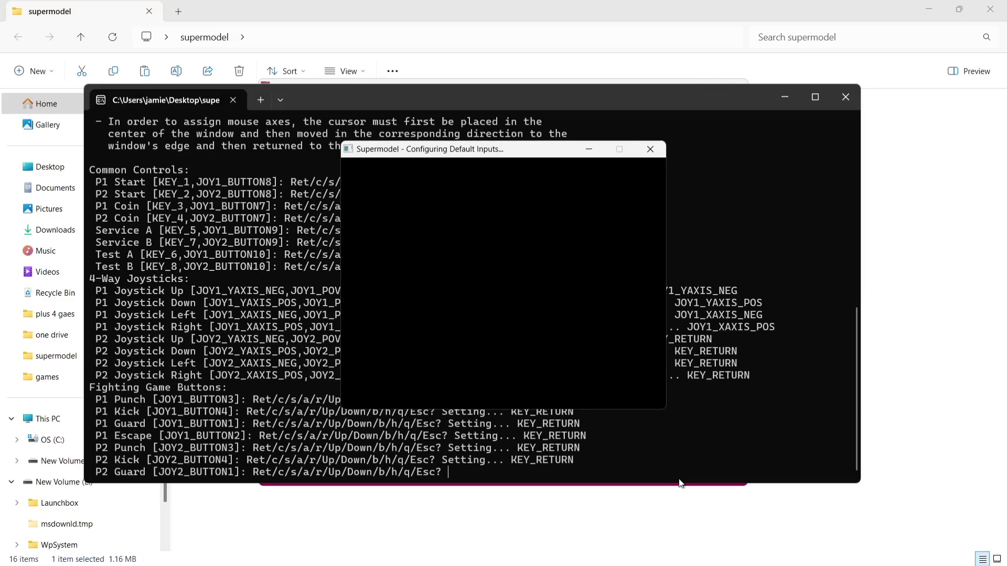
key("Return")
key("Return")
key("Return")
key("Return")
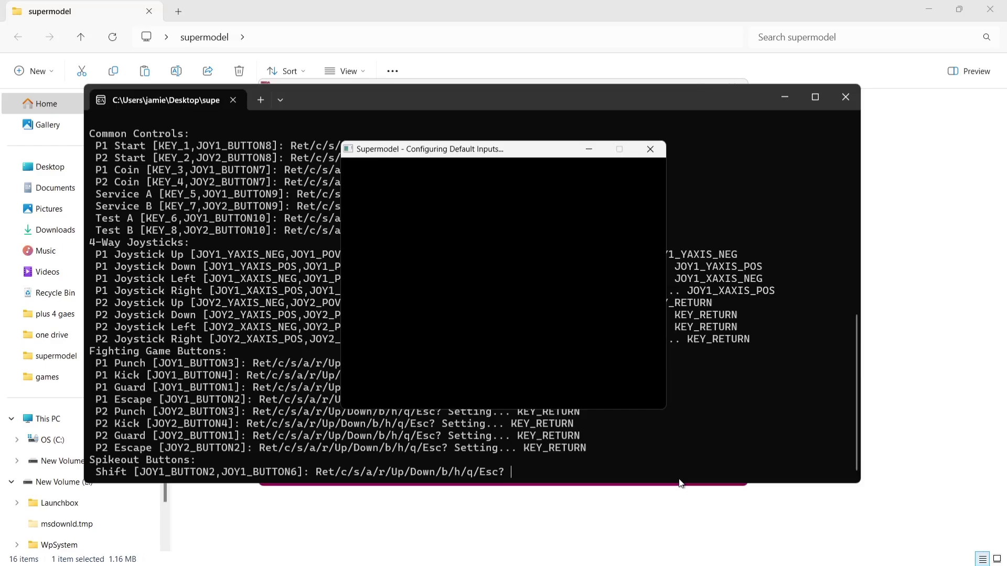
Step: Map the Spikeout buttons Shift, Beat, Charge and Jump to KEY_RETURN
key("Return")
key("Return")
key("Return")
key("Return")
key("Return")
key("Return")
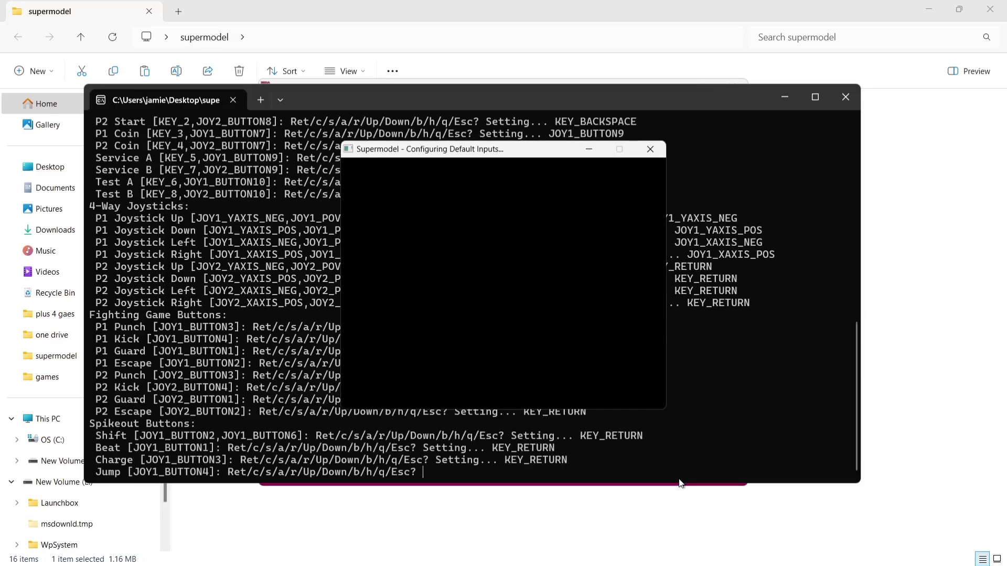
key("Return")
key("Return")
Step: Map the Virtua Striker Short Pass, Long Pass and Shoot buttons of both players to KEY_RETURN
key("Return")
key("Return")
key("Return")
key("Return")
key("Return")
key("Return")
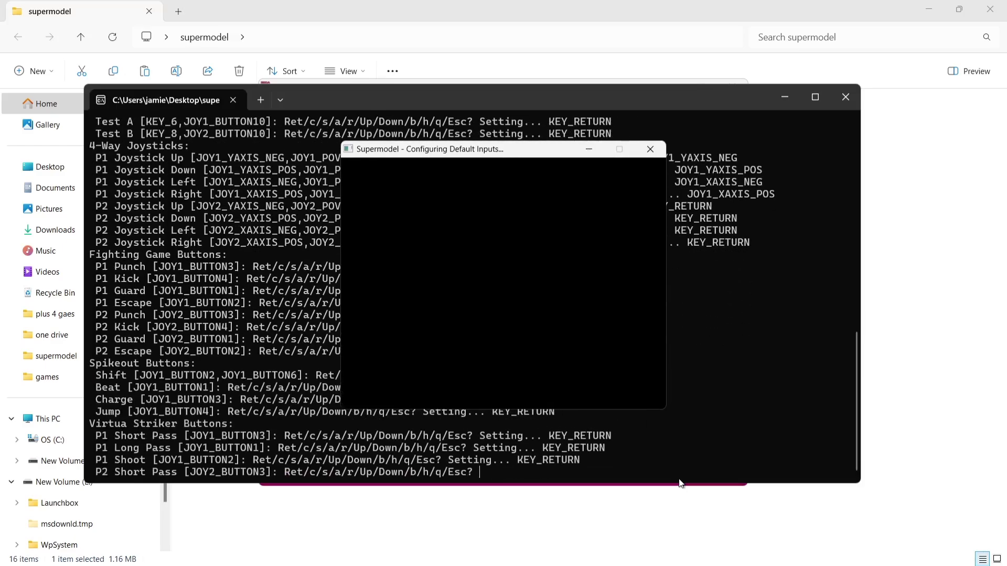
key("Return")
key("Return")
key("Return")
key("Return")
Step: Map the steering controls to the JOY1 Z and RZ axes, Accelerator to JOY1_BUTTON12, Brake to JOY1_BUTTON13, and Shift Up and Down to JOY1_BUTTON5 and JOY1_BUTTON6
key("Return")
key("Return")
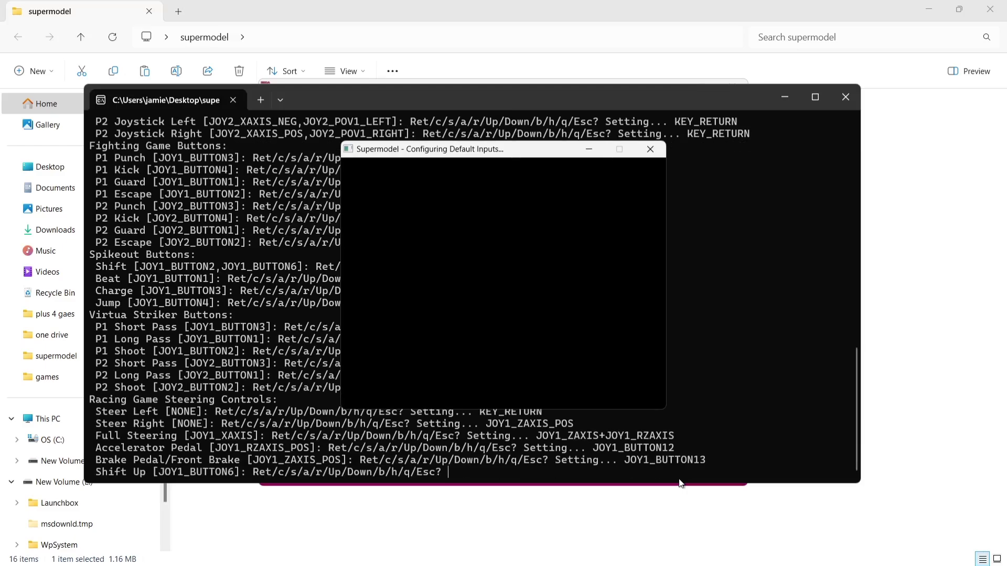
key("Return")
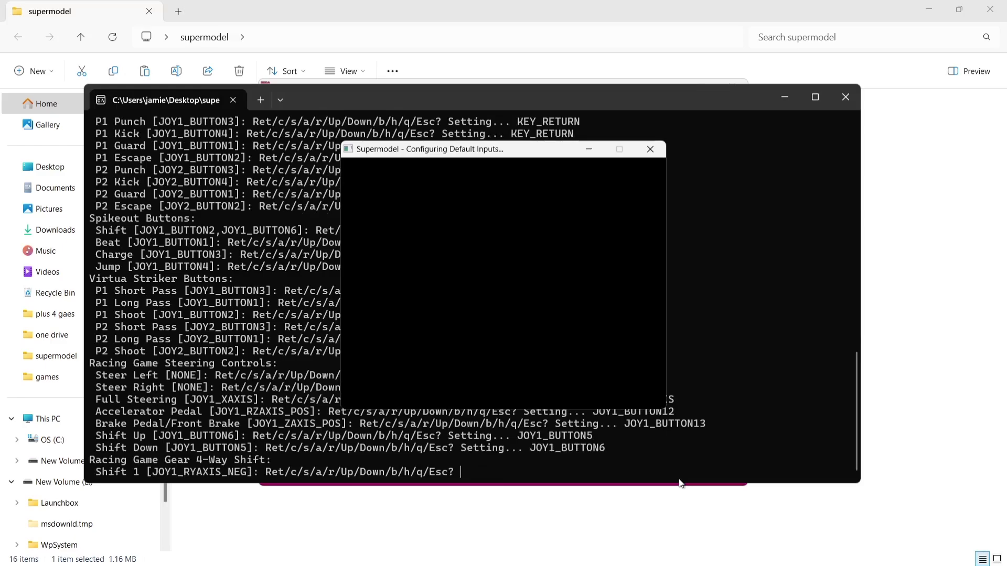
Step: Map Shift 1 to Shift 4 of the racing game 4-way gear shift to KEY_RETURN
key("Return")
key("Return")
key("Return")
key("Return")
key("Return")
key("Return")
key("Return")
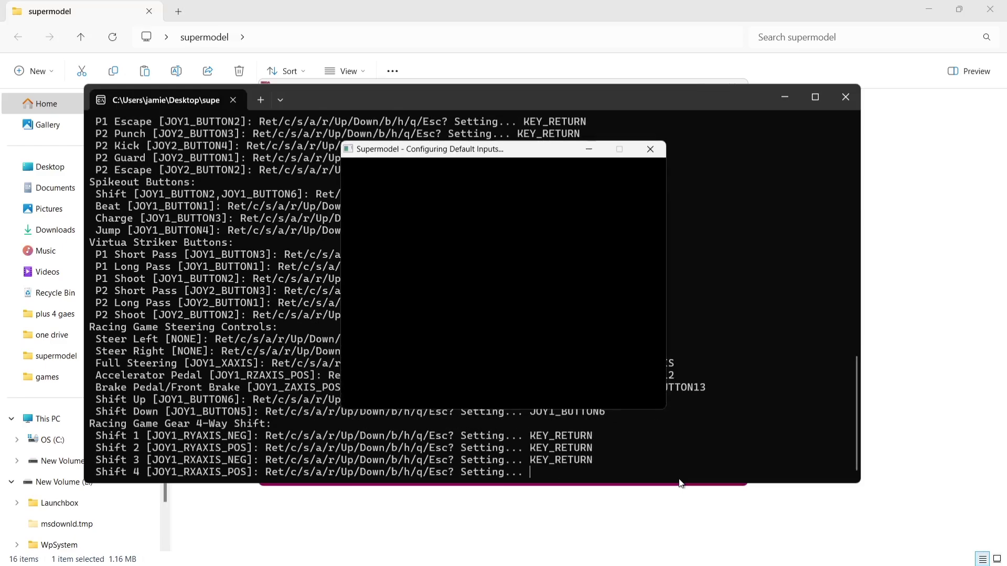
key("Return")
Step: Map the VR, View Change, Hand Brake and Harley Davidson controls, and the Virtual On controls up to Right Shot Trigger, to KEY_RETURN
key("Return")
key("Return")
key("Return")
key("Return")
key("Return")
key("Return")
key("Return")
key("Return")
key("Return")
key("Return")
key("Return")
key("Return")
key("Return")
key("Return")
key("Return")
key("Return")
key("Return")
key("Return")
key("Return")
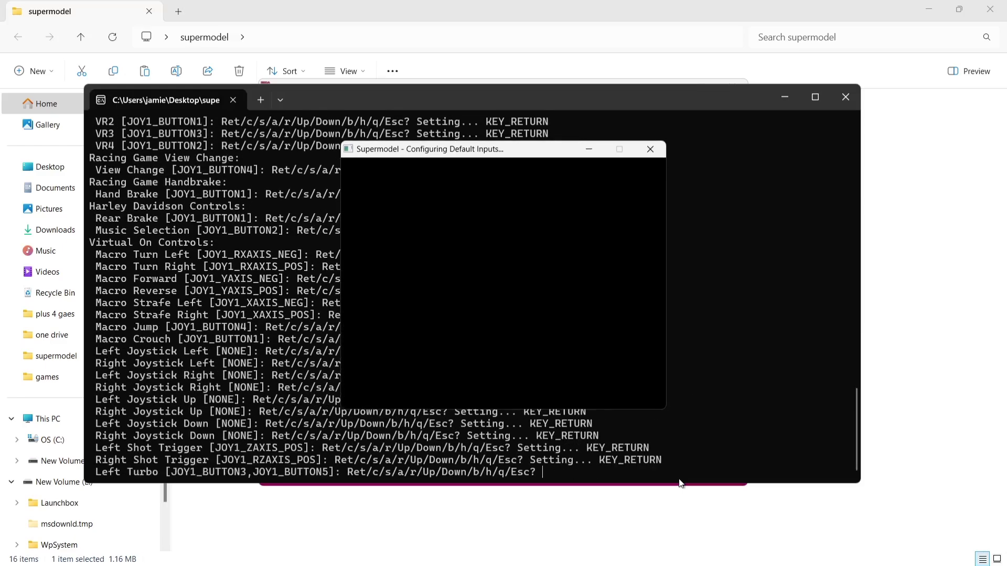
Step: Assign the remaining controls from Left Turbo onward and close the input configuration
key("Return")
key("Return")
key("Return")
key("Return")
key("Return")
key("Return")
key("Return")
key("Return")
key("Return")
key("Return")
left_click(847, 93)
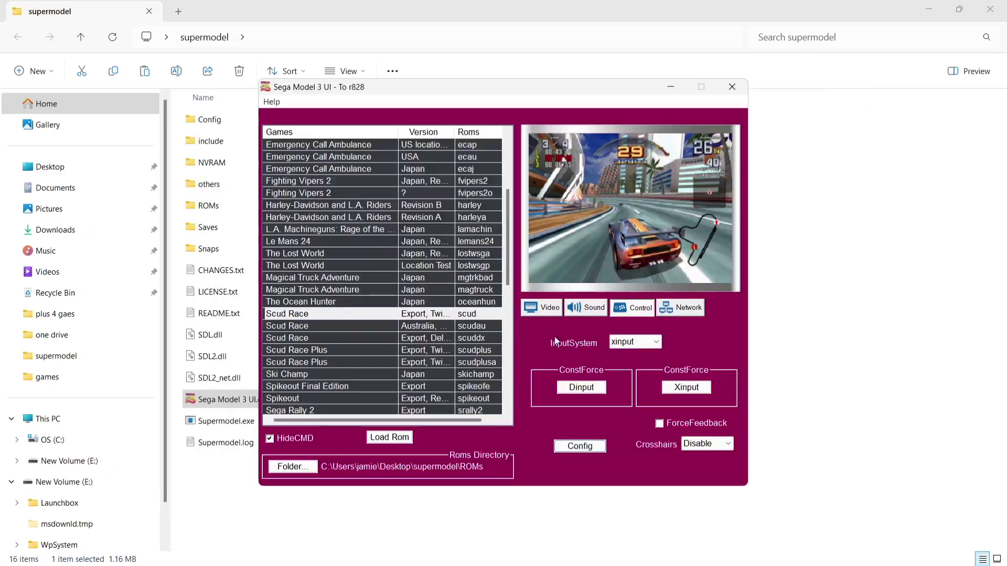
Step: Run Scud Race, choose the Porsche 911 and a transmission, and try the mapped controls in a race
double_click(310, 314)
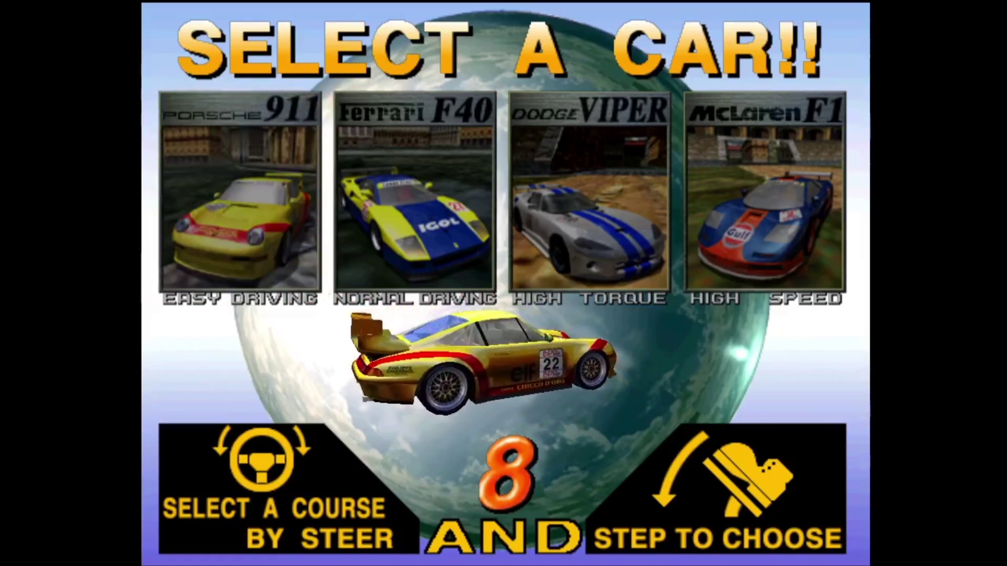
key("ctrl")
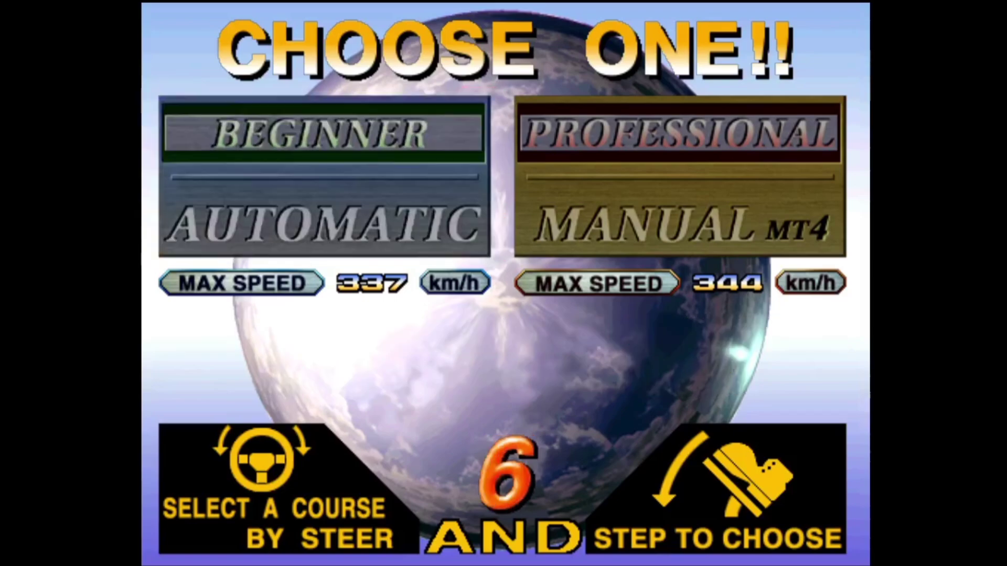
key("ctrl")
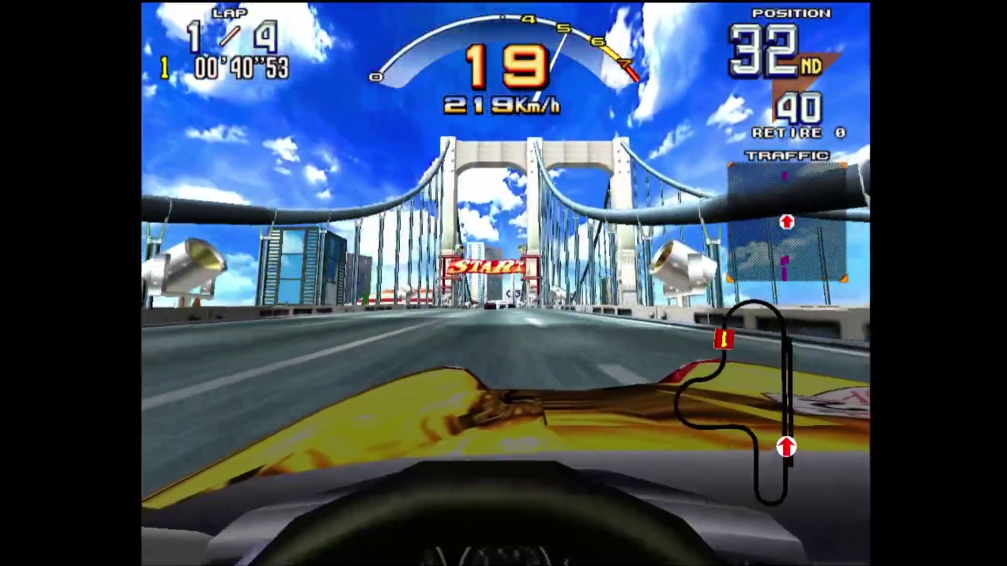
key("v")
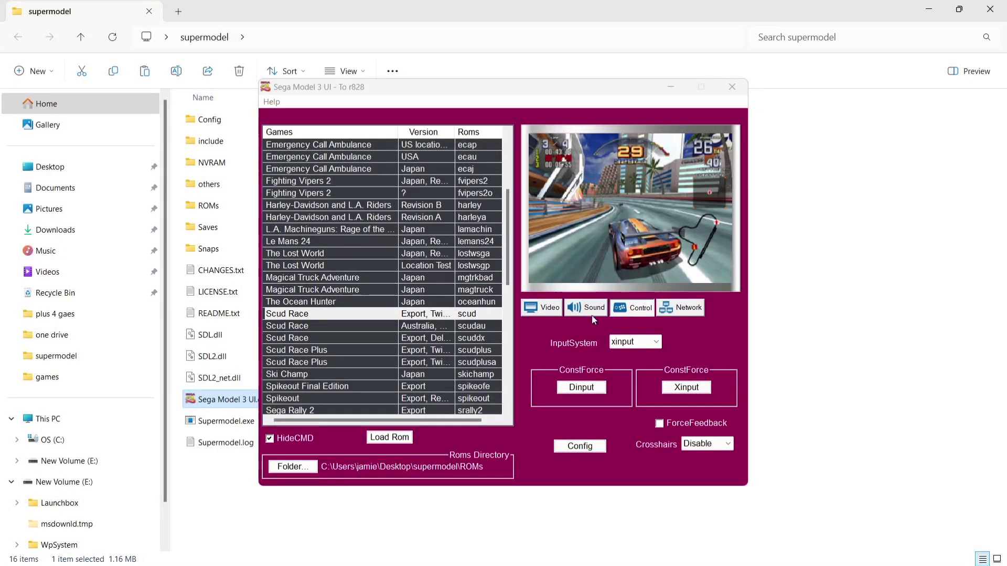
Step: Check the sound settings and enable the Stretch option in the video settings
left_click(598, 312)
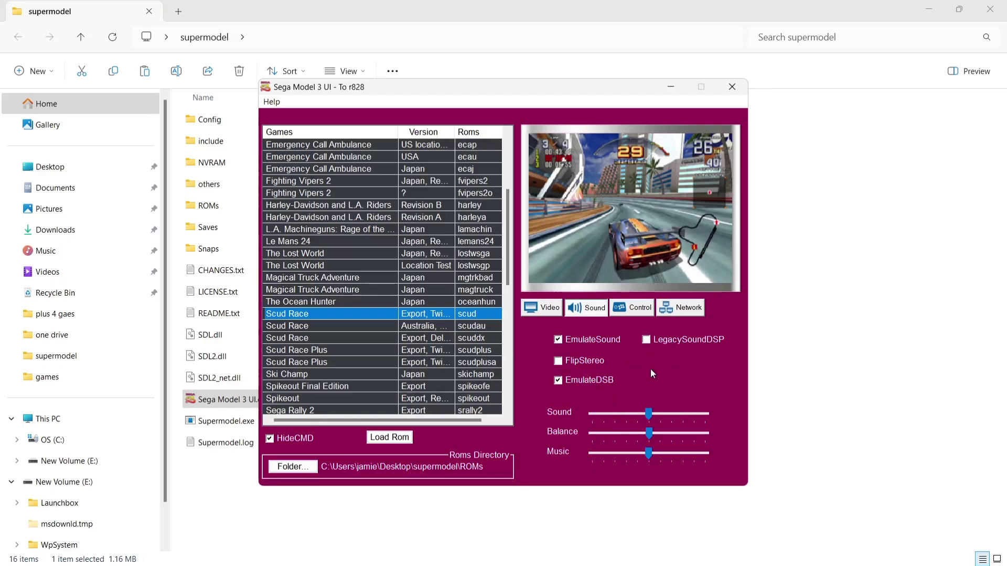
left_click(543, 308)
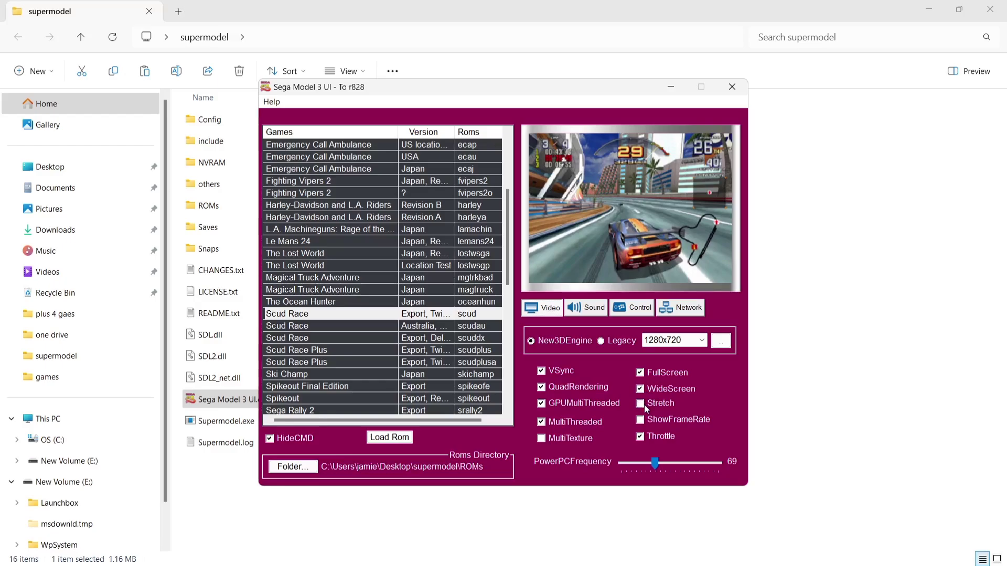
left_click(645, 406)
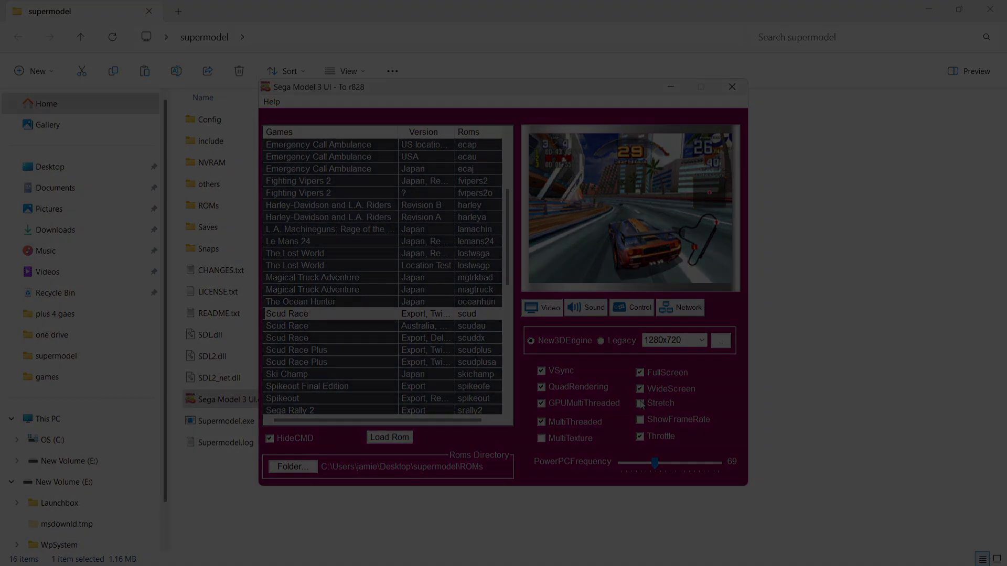